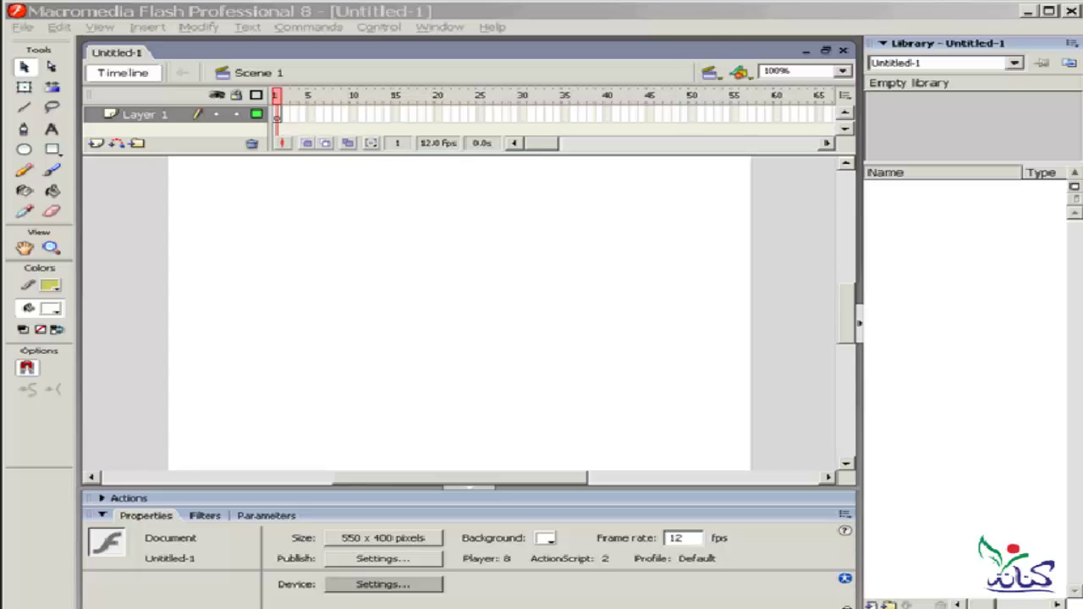
Dock the Color Swatches panel above the Library panel and collapse it to its title bar.
click(601, 13)
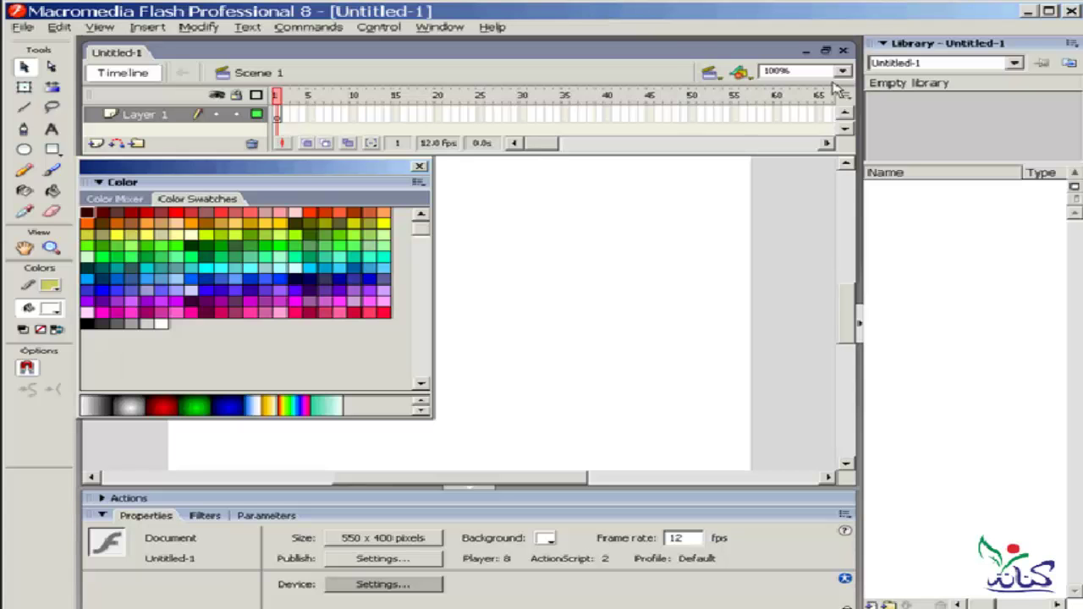
drag(139, 172, 360, 186)
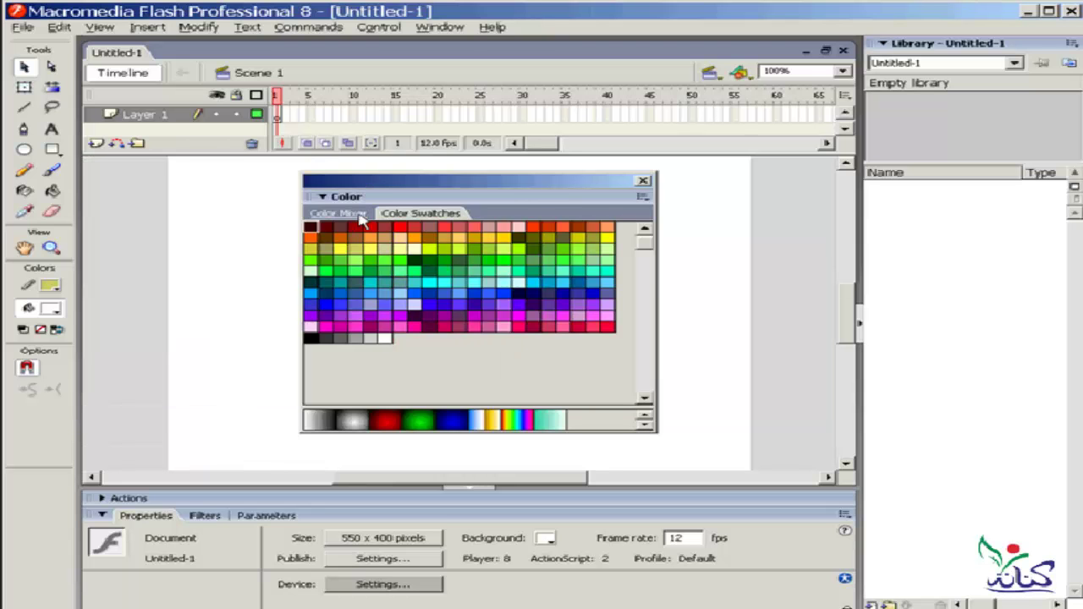
click(361, 220)
click(415, 213)
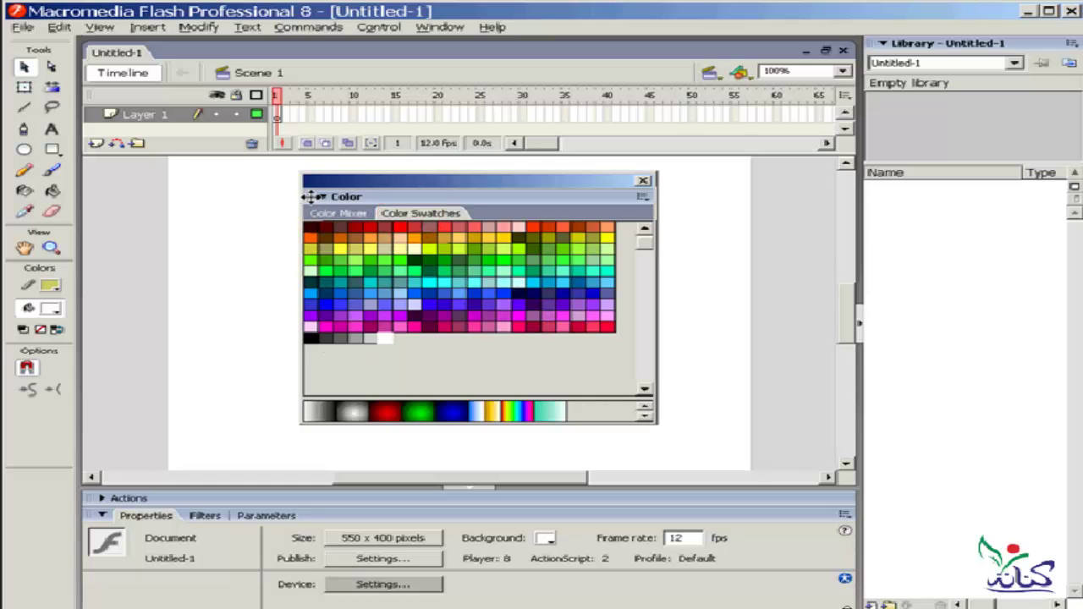
drag(311, 196, 872, 47)
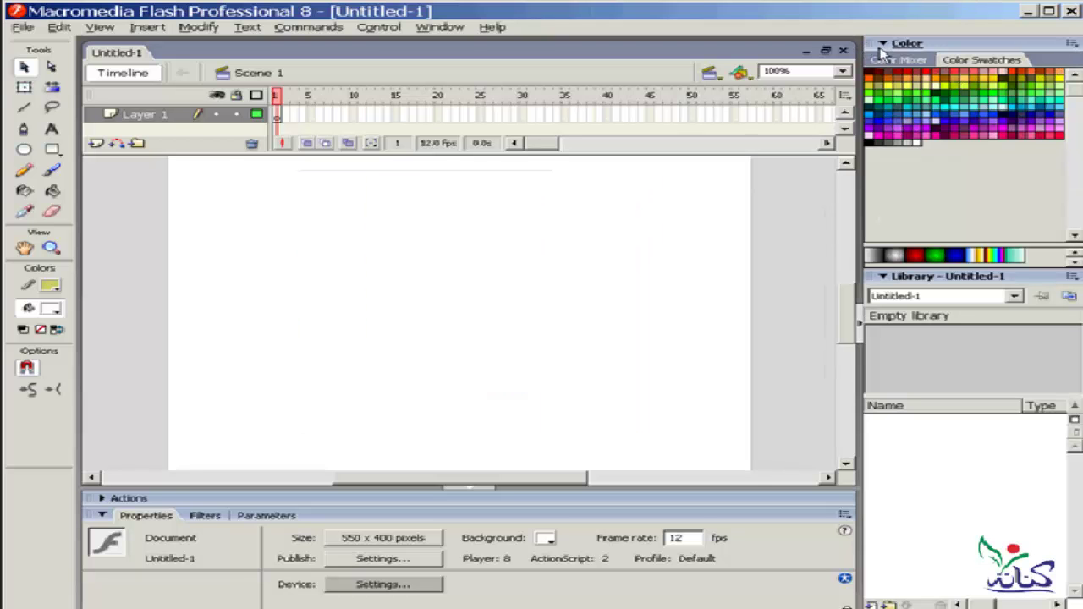
click(884, 45)
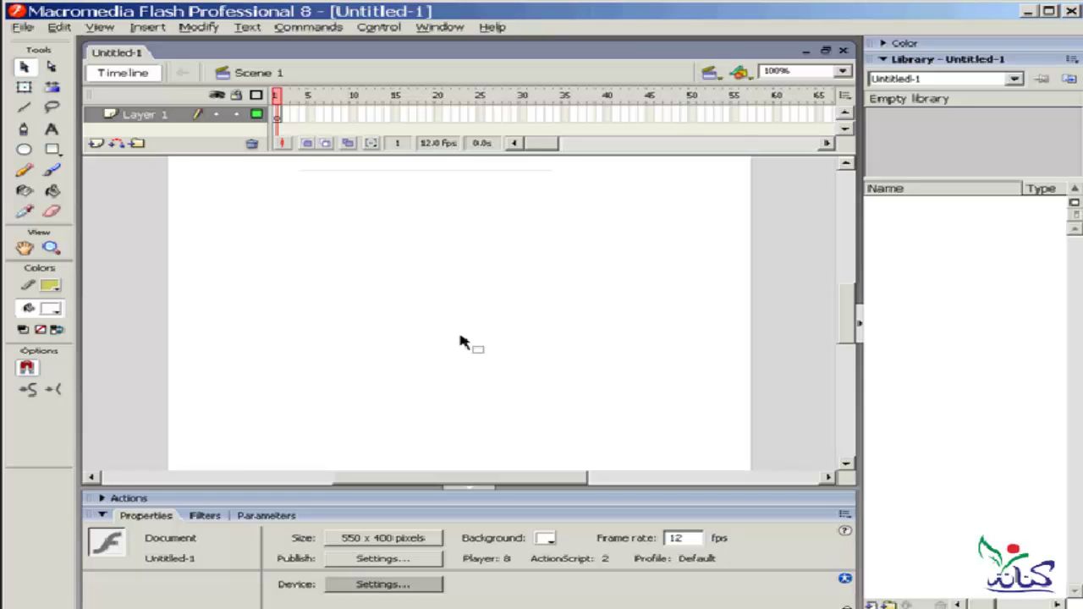
Draw a rectangle right of stage centre with a dark maroon stroke and bright green fill.
click(53, 149)
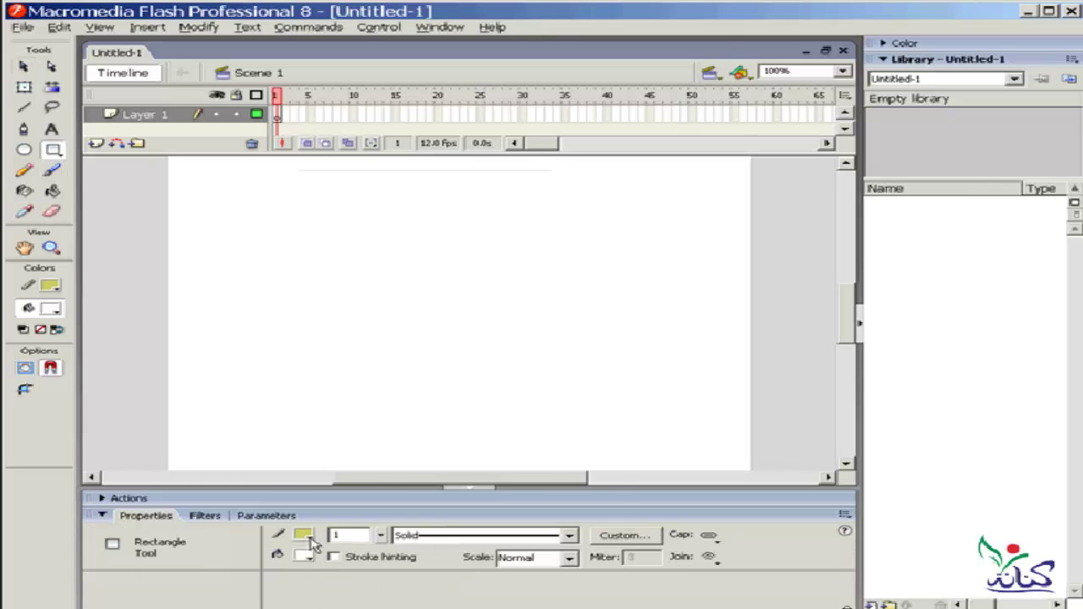
click(306, 535)
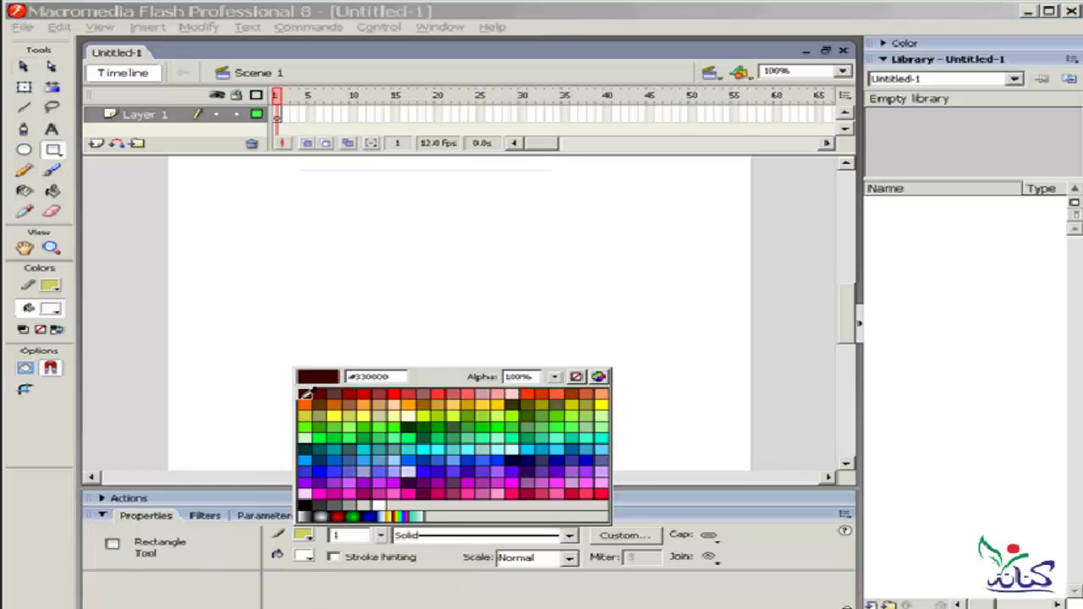
click(311, 394)
click(304, 556)
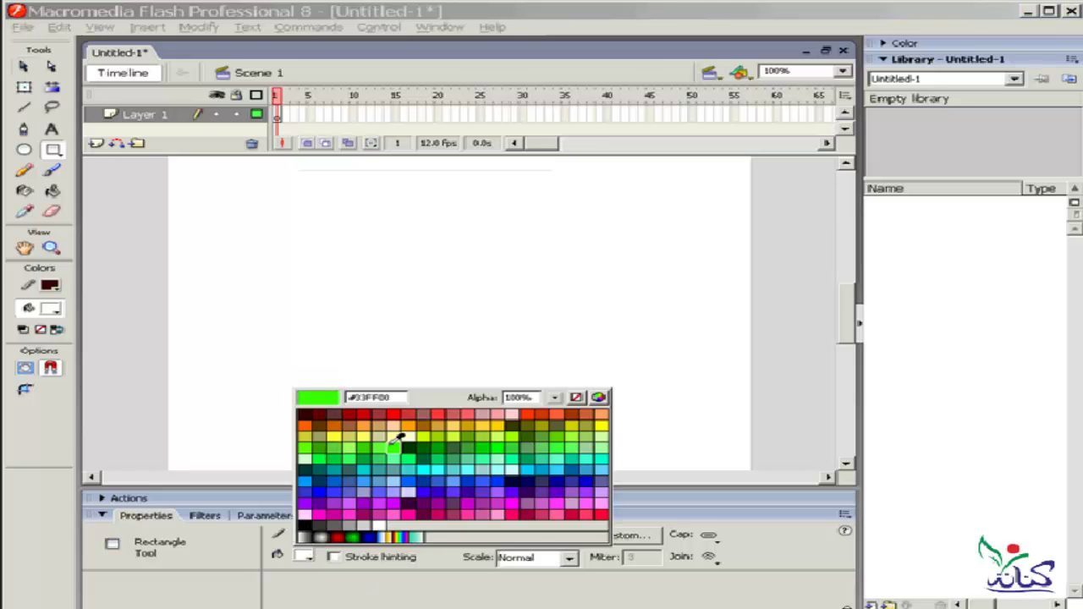
click(387, 444)
drag(663, 239, 450, 375)
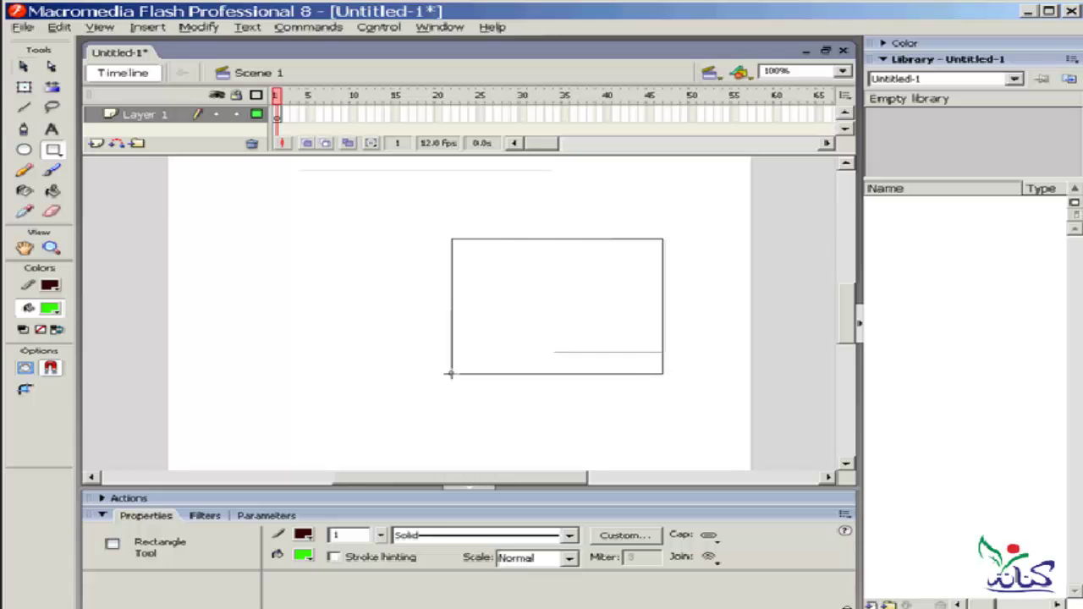
Paste a copy of the whole green rectangle and move it left beside the original.
click(23, 66)
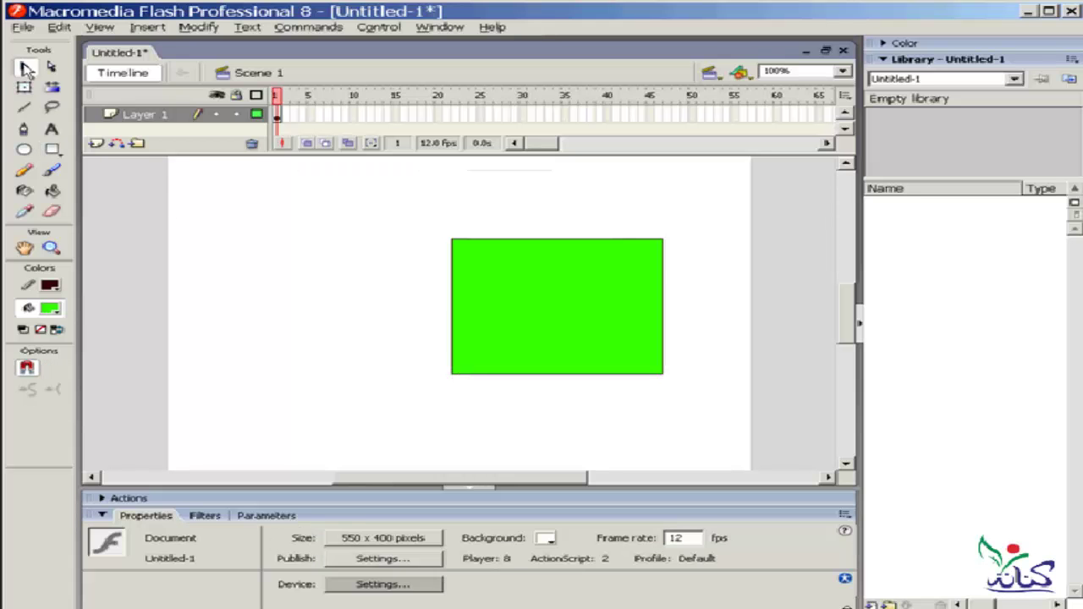
double_click(499, 270)
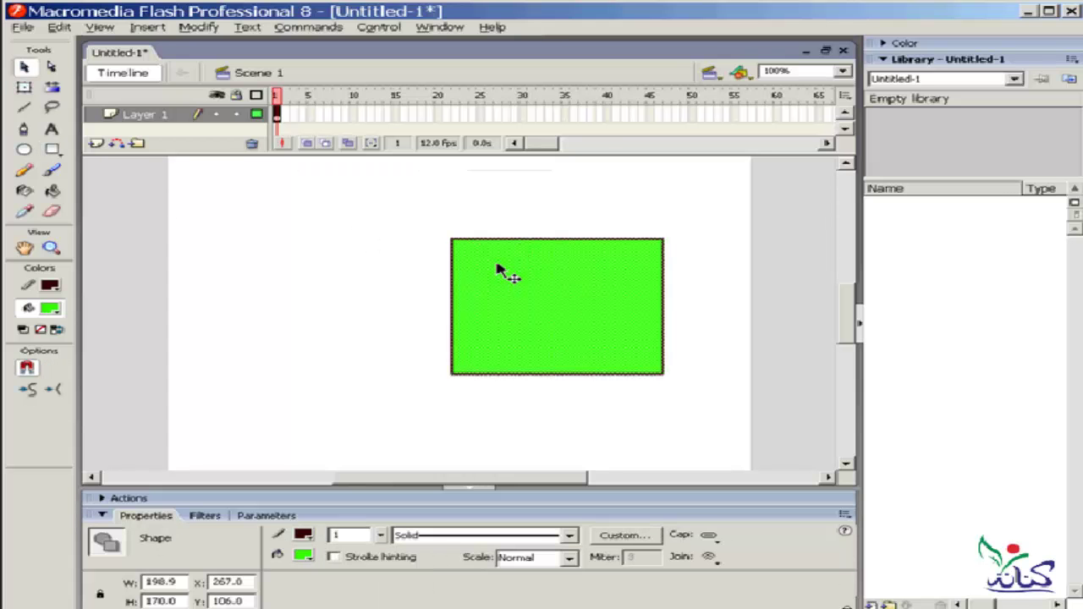
key(ctrl+v)
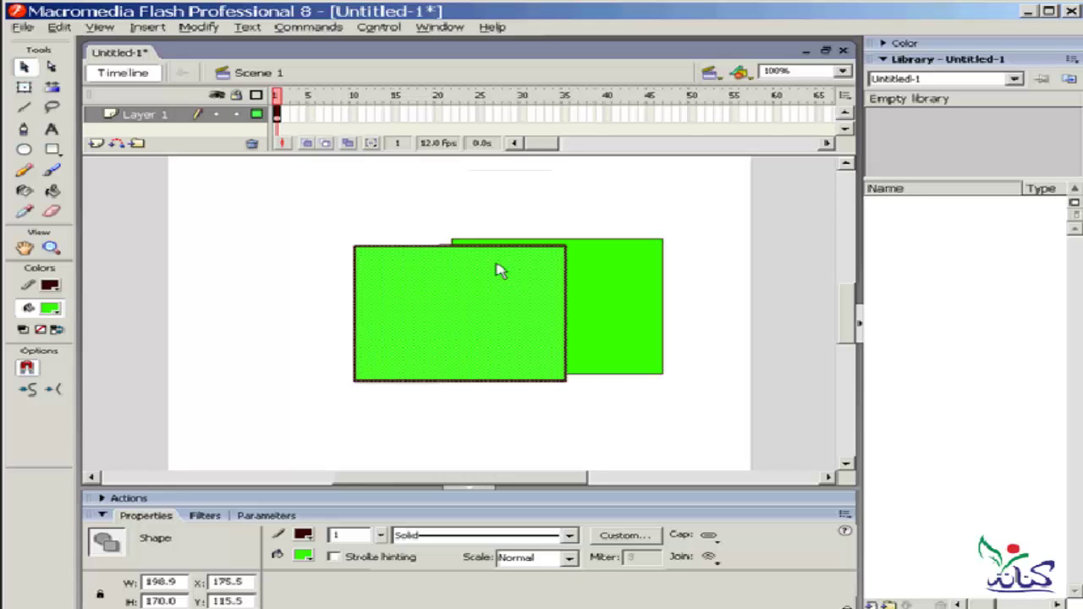
drag(445, 298, 296, 278)
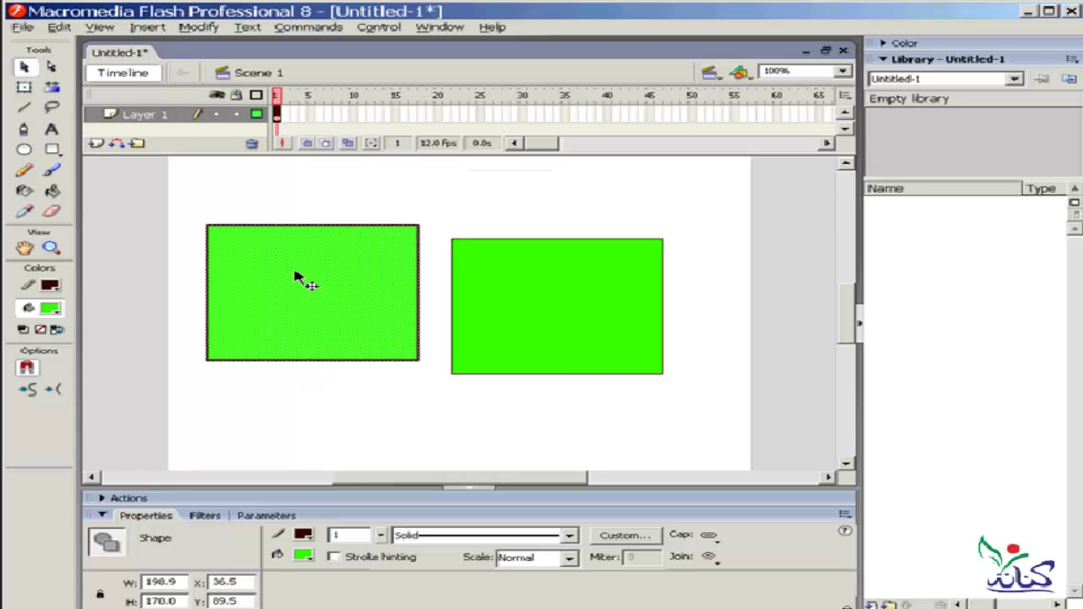
Drag the right rectangle's fill off its outline, then undo both fill moves.
click(460, 387)
drag(541, 322, 458, 343)
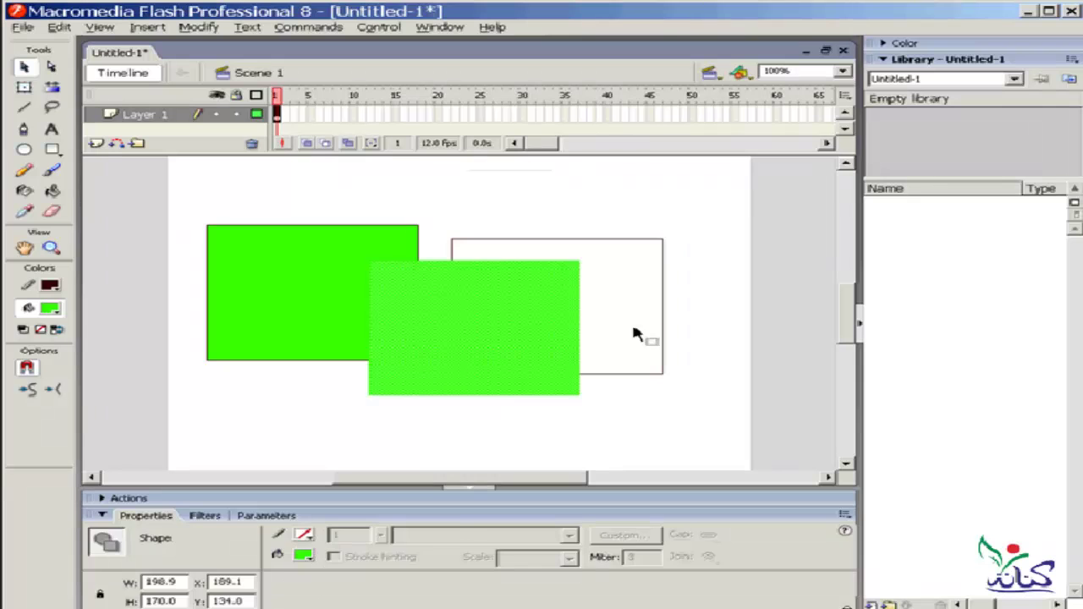
click(651, 202)
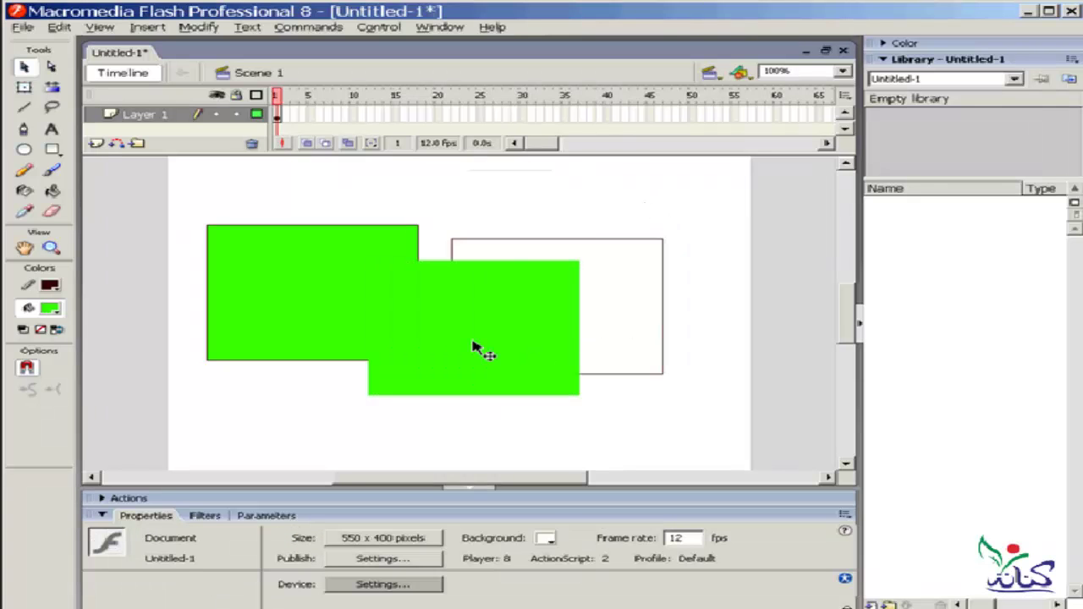
drag(474, 349, 602, 346)
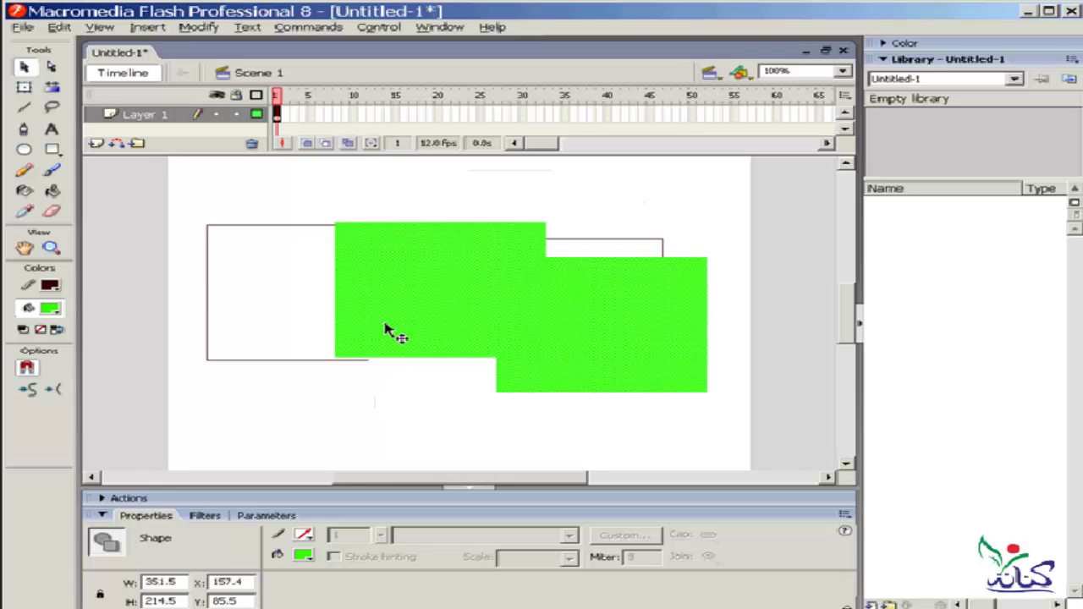
key(ctrl+z)
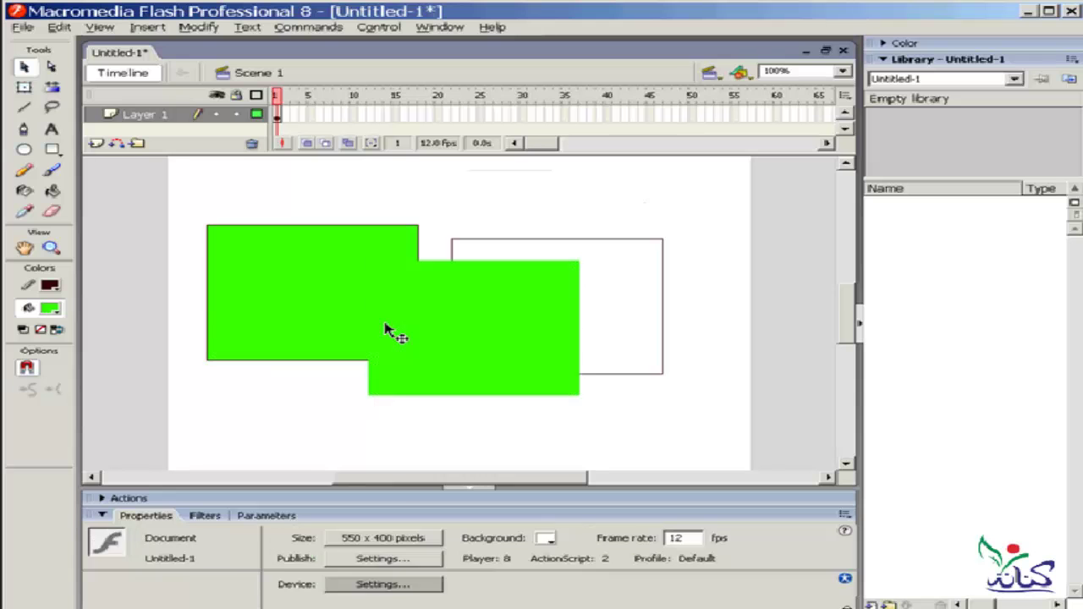
key(ctrl+z)
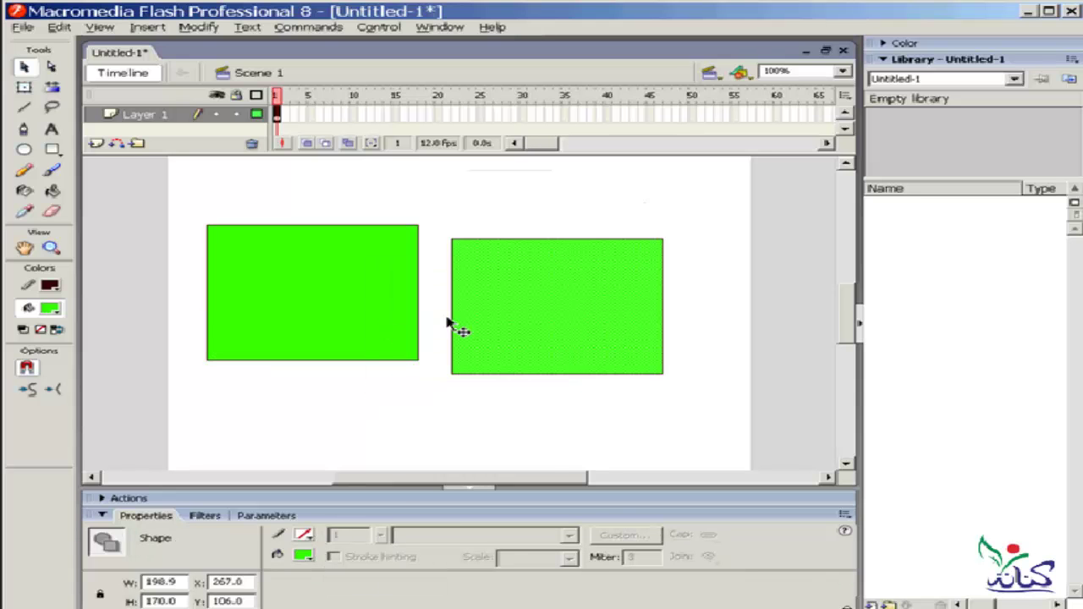
Change the right rectangle's fill to teal #339999 and move it over the green one.
click(305, 555)
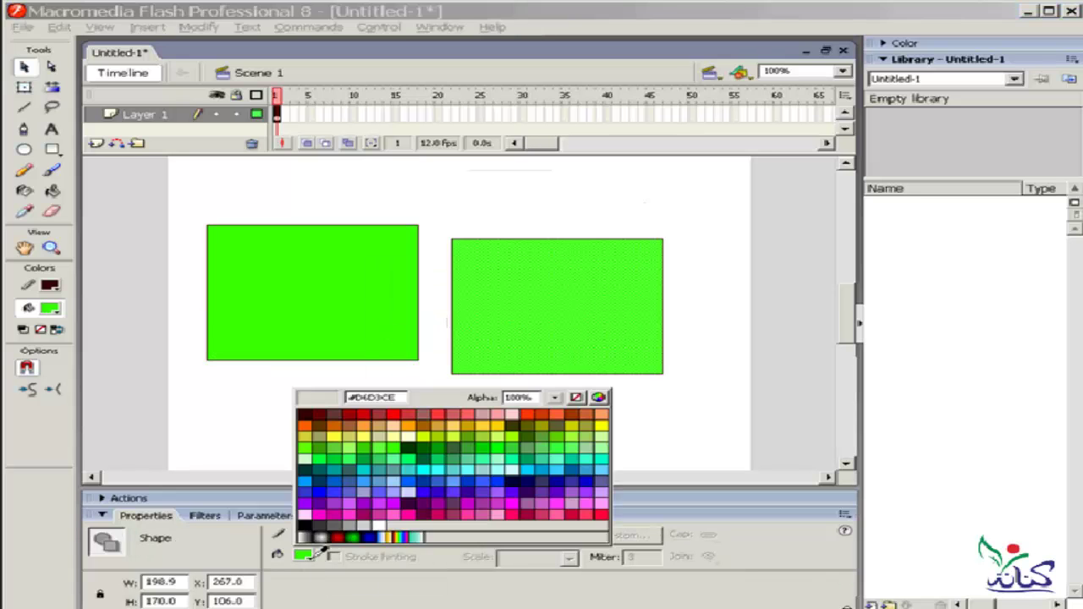
click(383, 468)
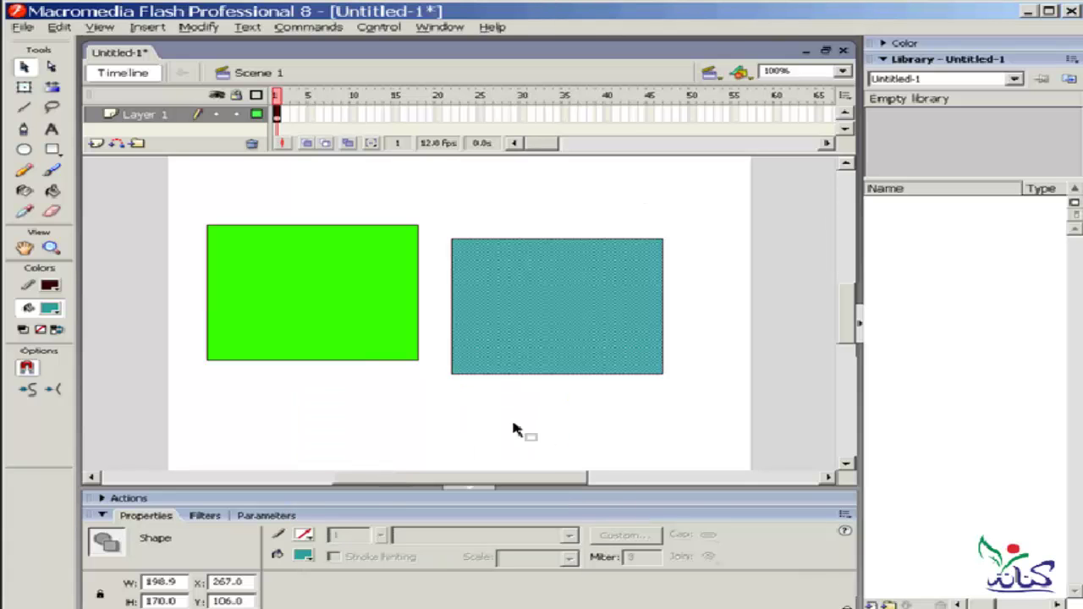
click(515, 430)
click(568, 331)
mouse_move(573, 331)
mouse_down()
mouse_move(424, 364)
mouse_move(643, 315)
mouse_move(624, 317)
mouse_up()
Place the teal rectangle level with the green one, then enable Object Drawing for ovals.
click(670, 303)
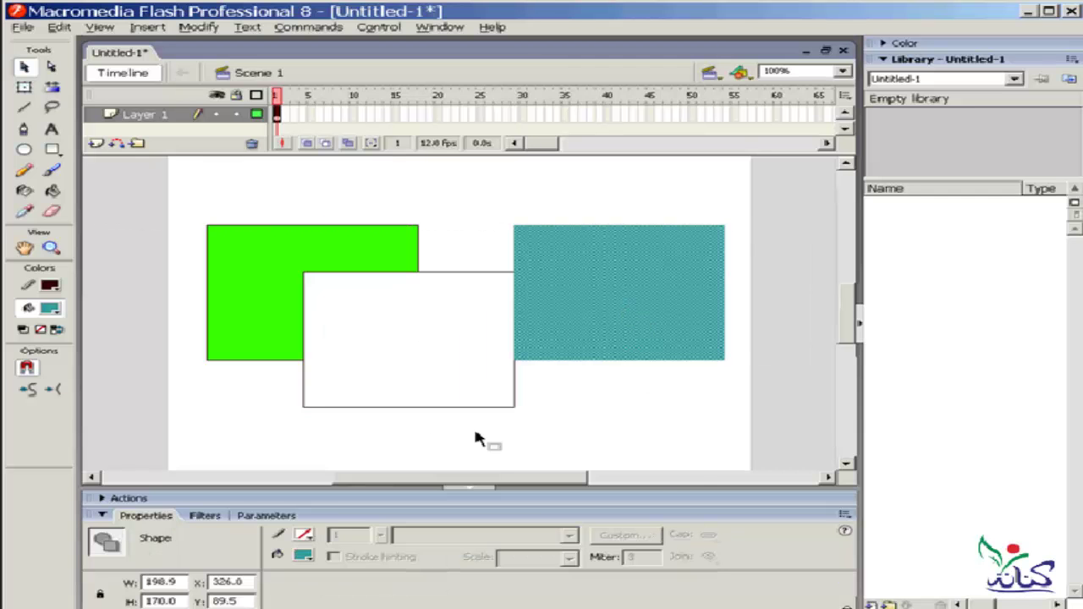
click(571, 414)
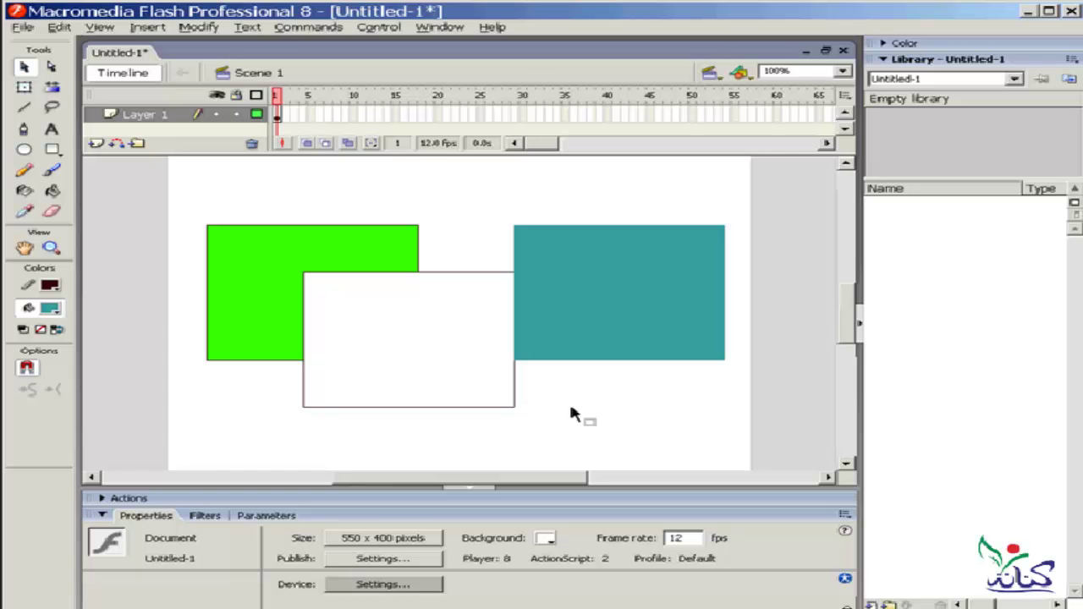
click(24, 150)
click(24, 369)
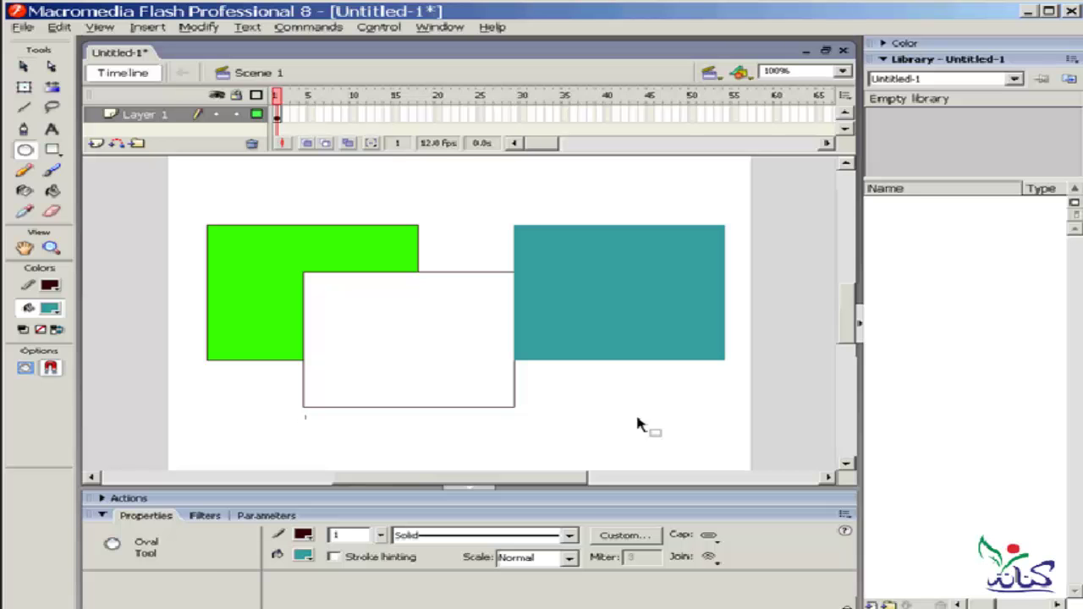
Clear all shapes from the stage and draw a teal, dark-outlined oval right of centre.
key(ctrl+a)
key(Delete)
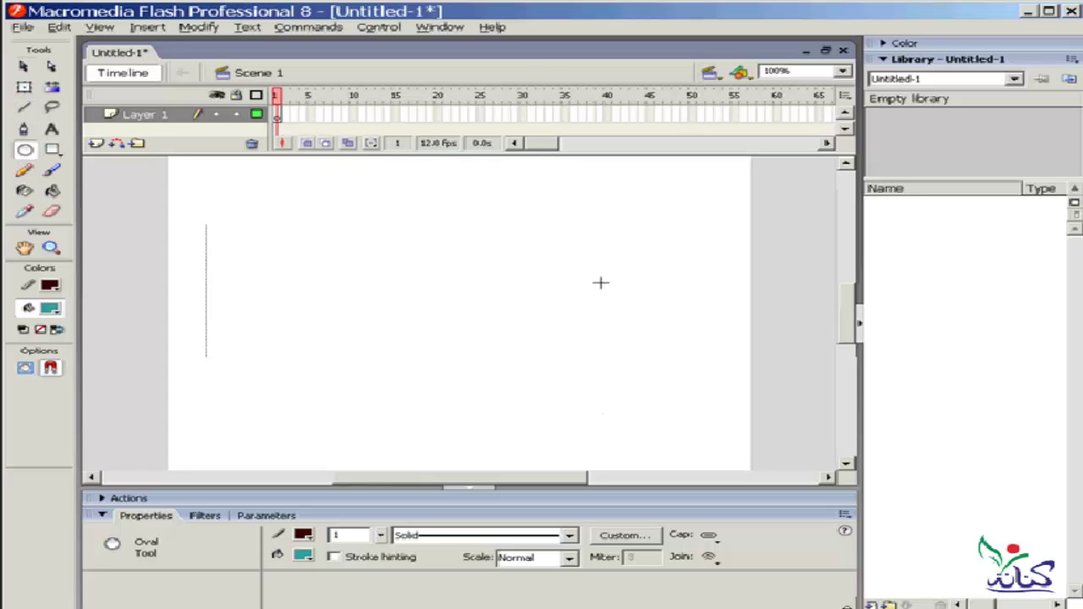
drag(619, 265, 474, 349)
click(23, 68)
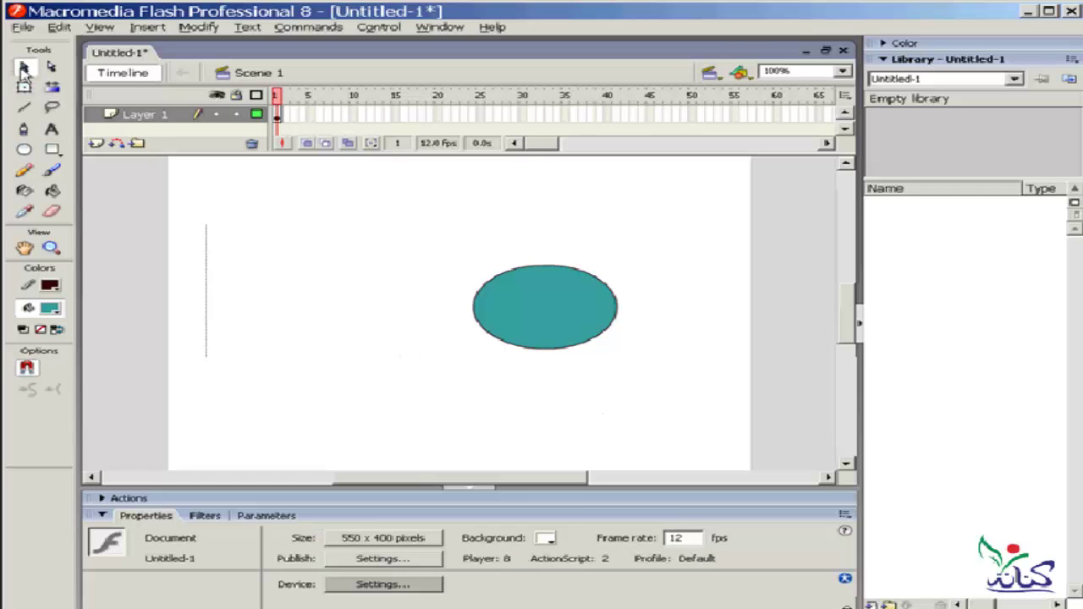
double_click(581, 308)
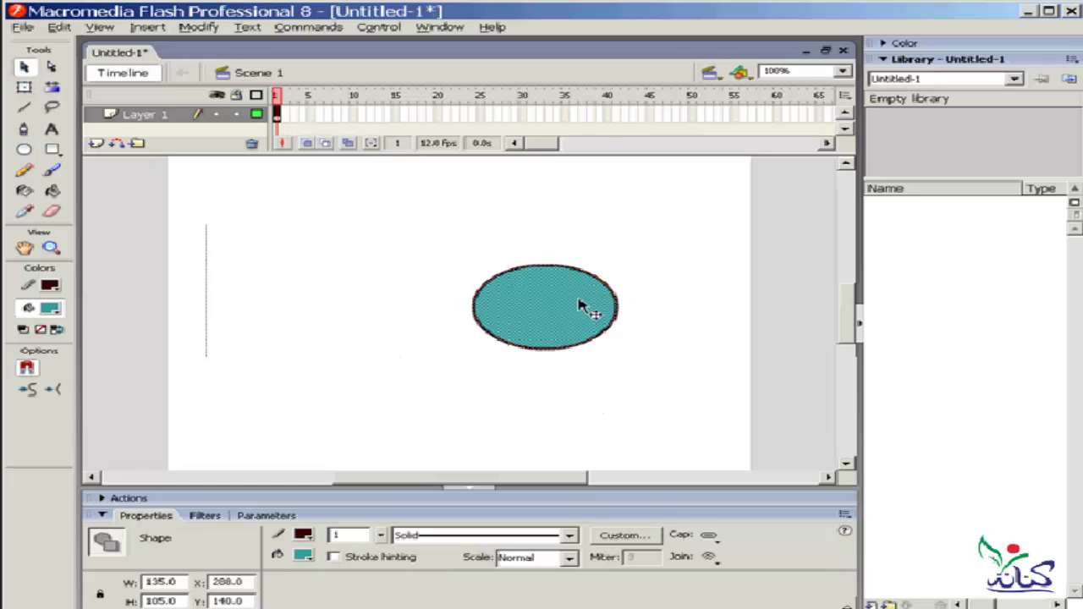
click(362, 328)
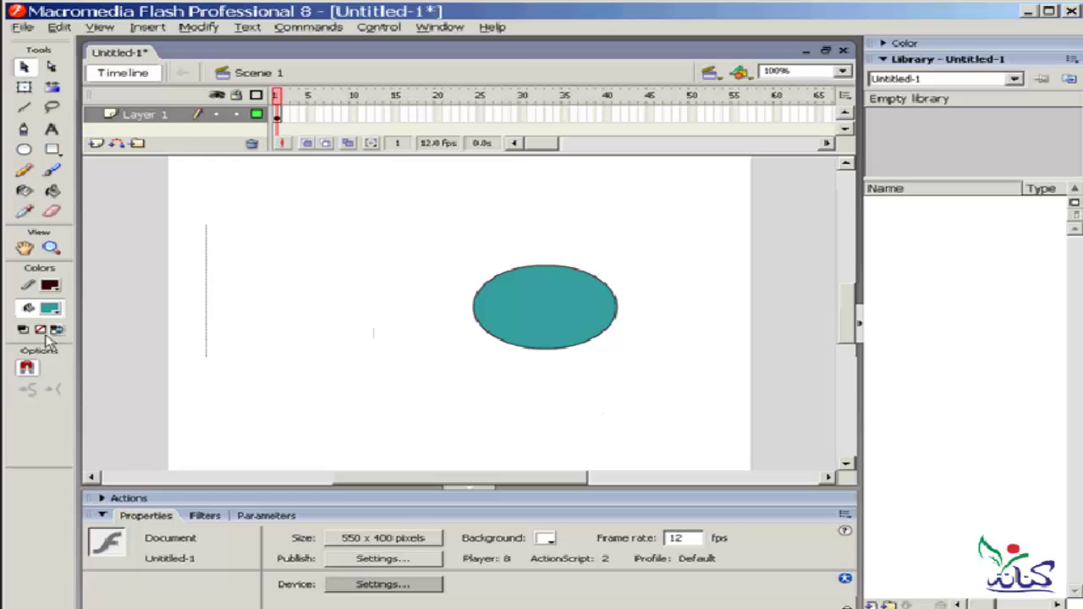
Draw a second oval on the left and pull the right oval's fill below its outline.
click(24, 150)
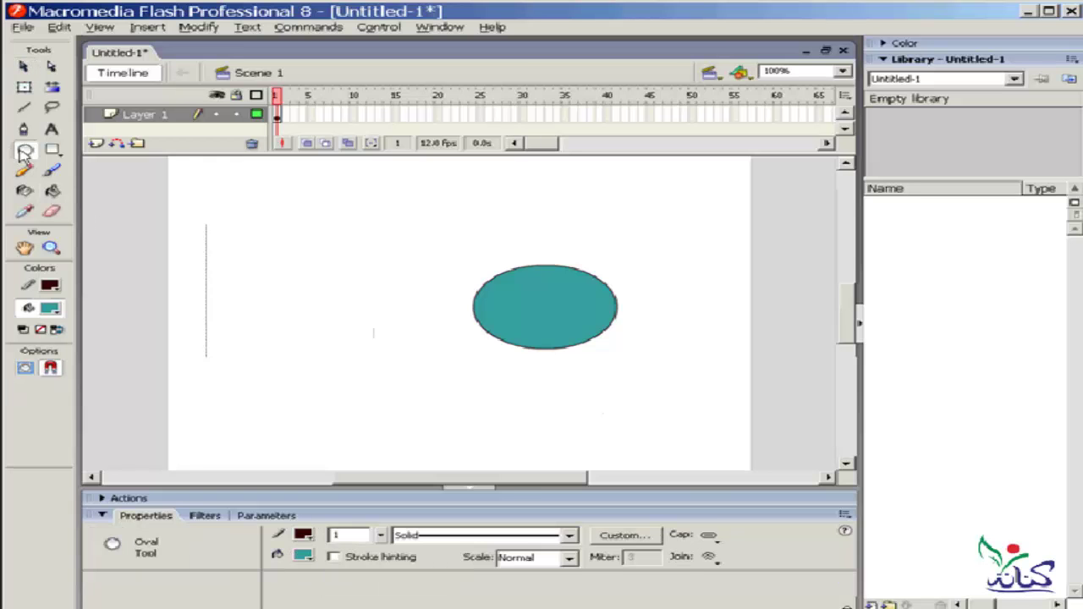
drag(408, 259, 230, 392)
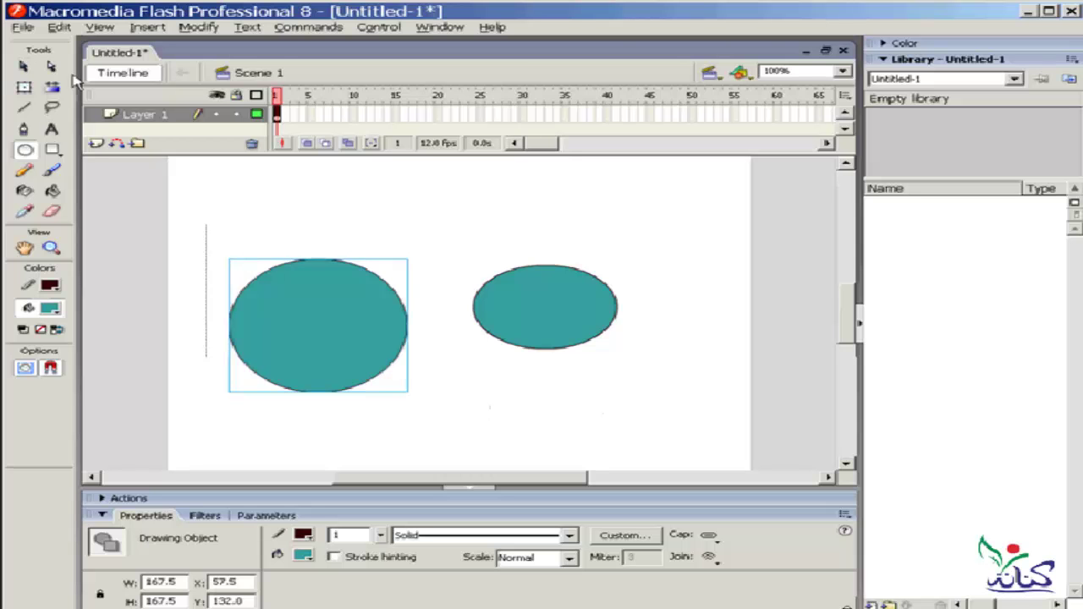
click(28, 70)
click(559, 315)
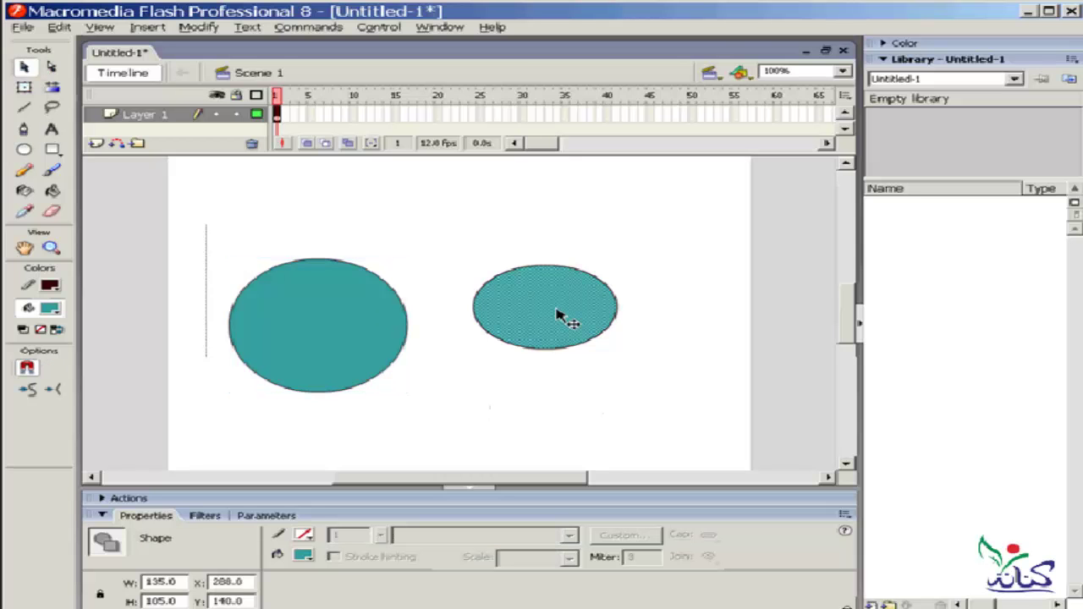
drag(548, 352, 550, 386)
Shift the left circle slightly right, open it for editing, return to Scene 1, and marquee-select both shapes.
click(643, 256)
click(306, 318)
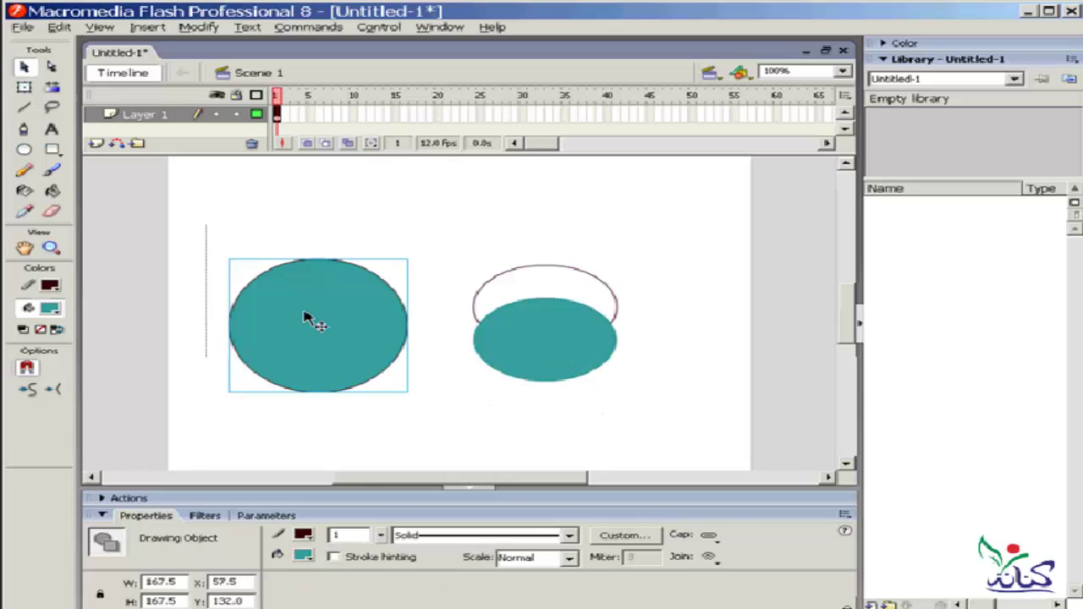
mouse_move(334, 341)
mouse_down()
mouse_move(370, 358)
mouse_move(352, 359)
mouse_up()
double_click(326, 343)
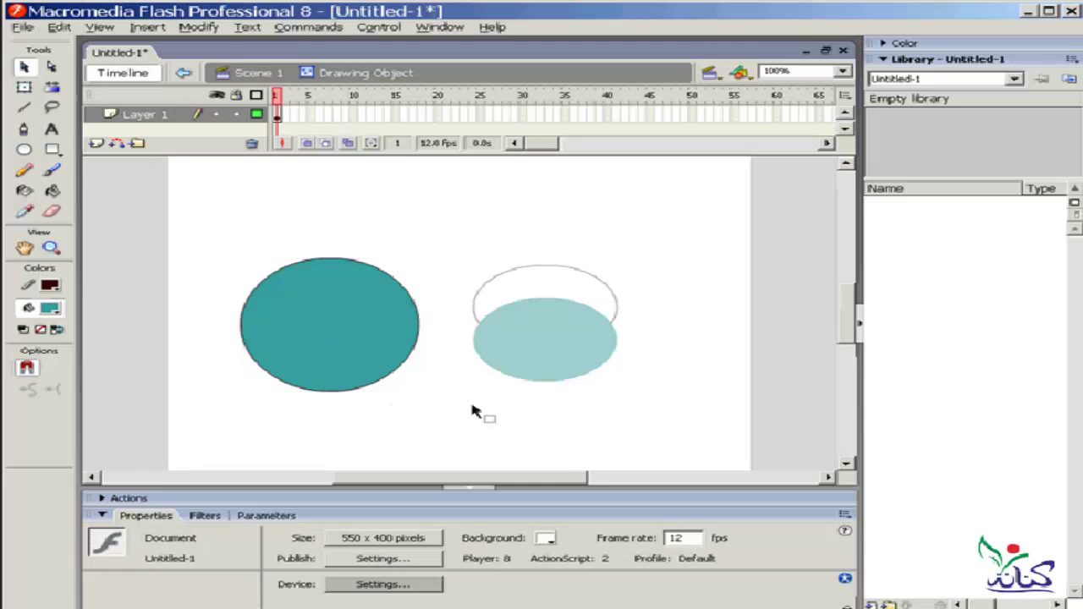
click(250, 74)
drag(682, 203, 227, 441)
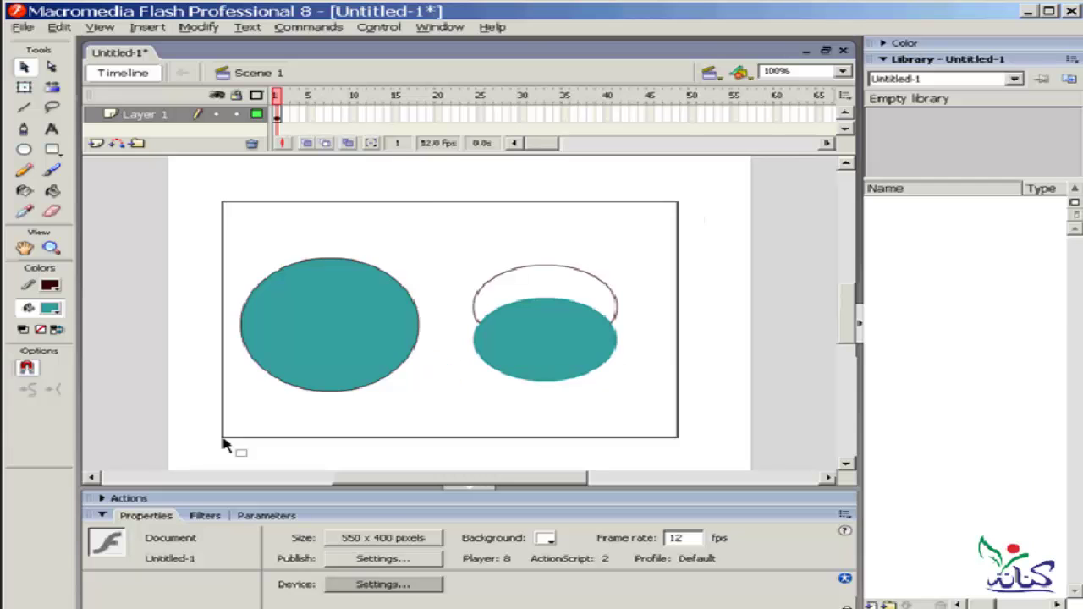
Delete both shapes and draw one large teal oval, checking the Object Drawing option.
key(Delete)
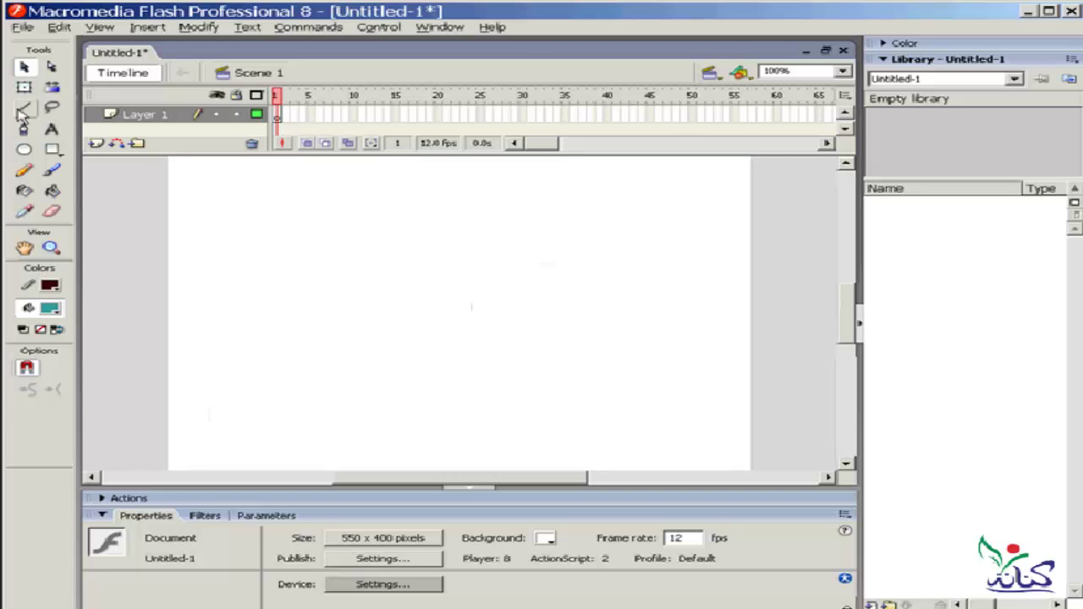
click(23, 151)
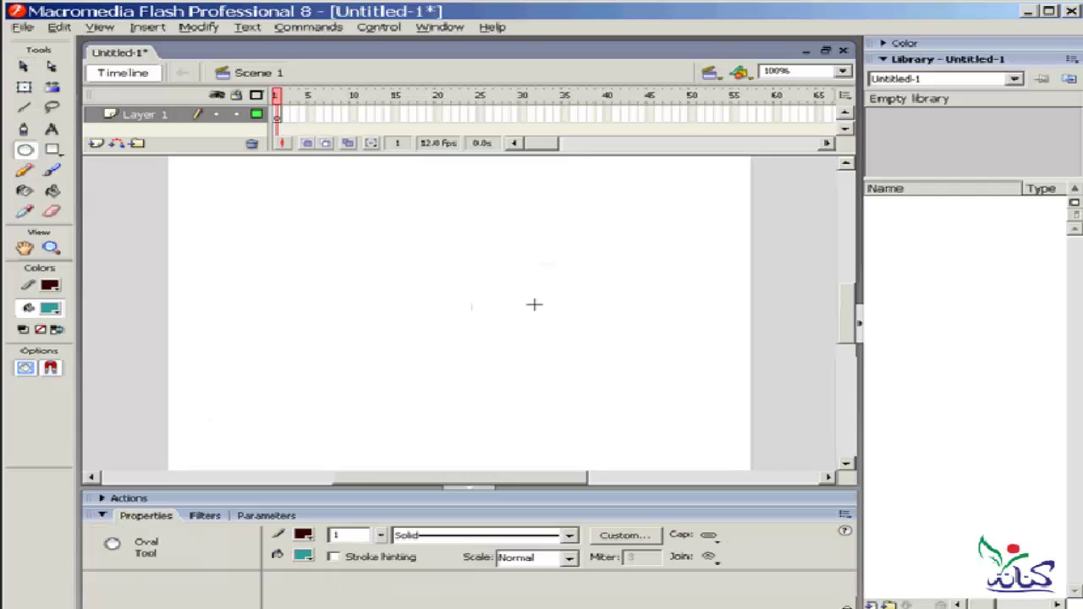
drag(574, 202, 312, 392)
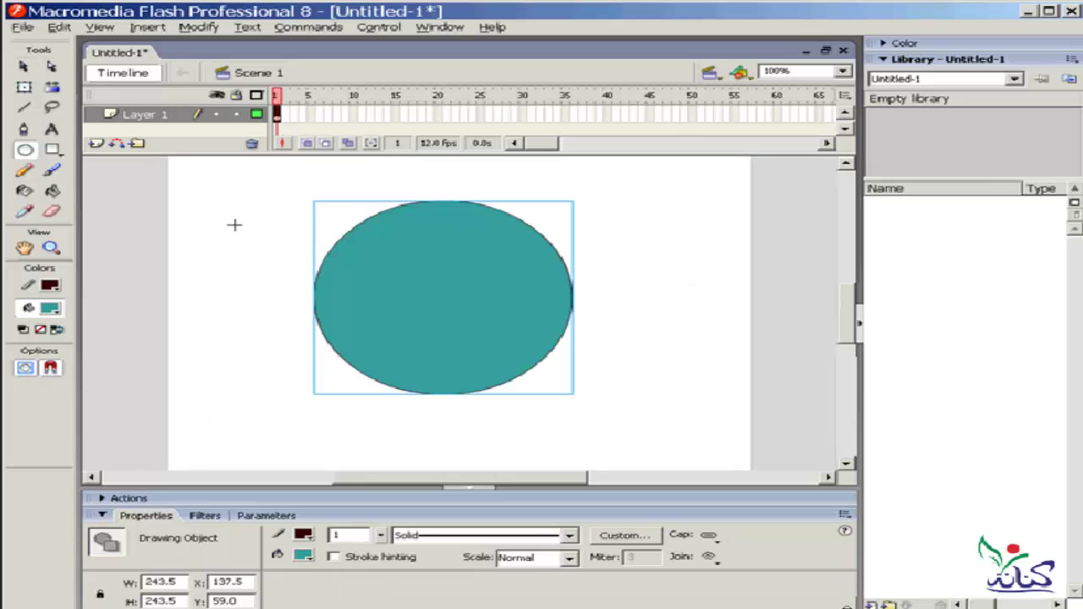
click(23, 66)
click(665, 222)
click(357, 311)
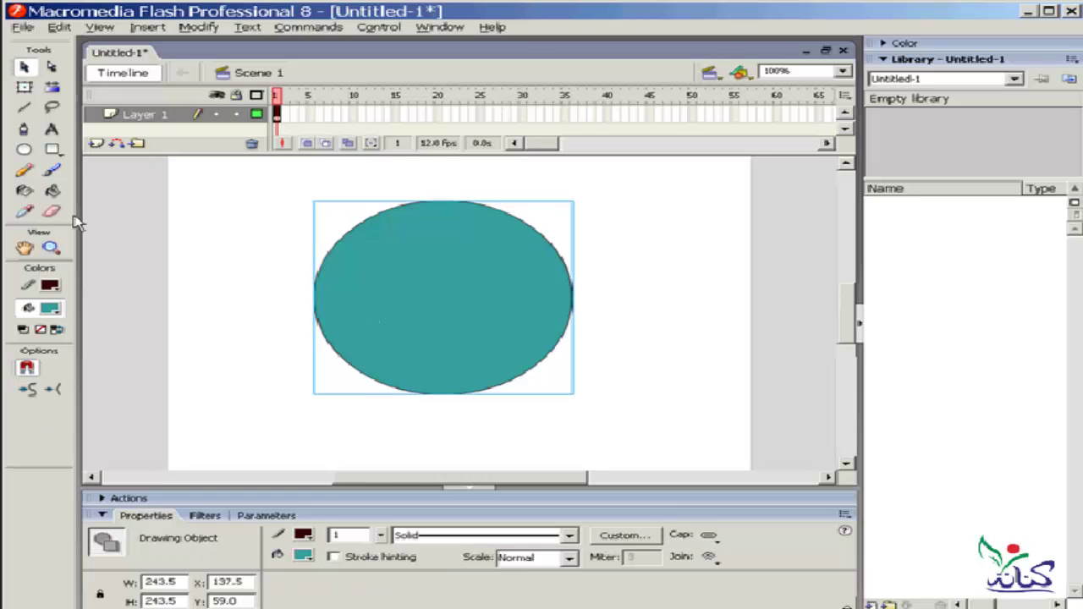
click(24, 150)
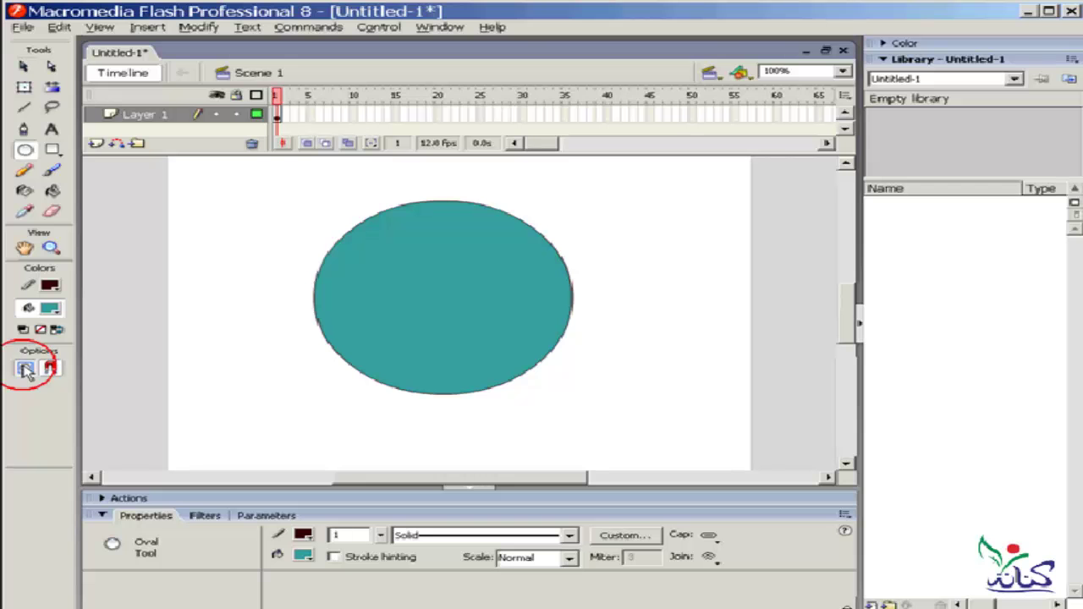
Replace the oval with a new large circle and delete its outline stroke.
click(24, 66)
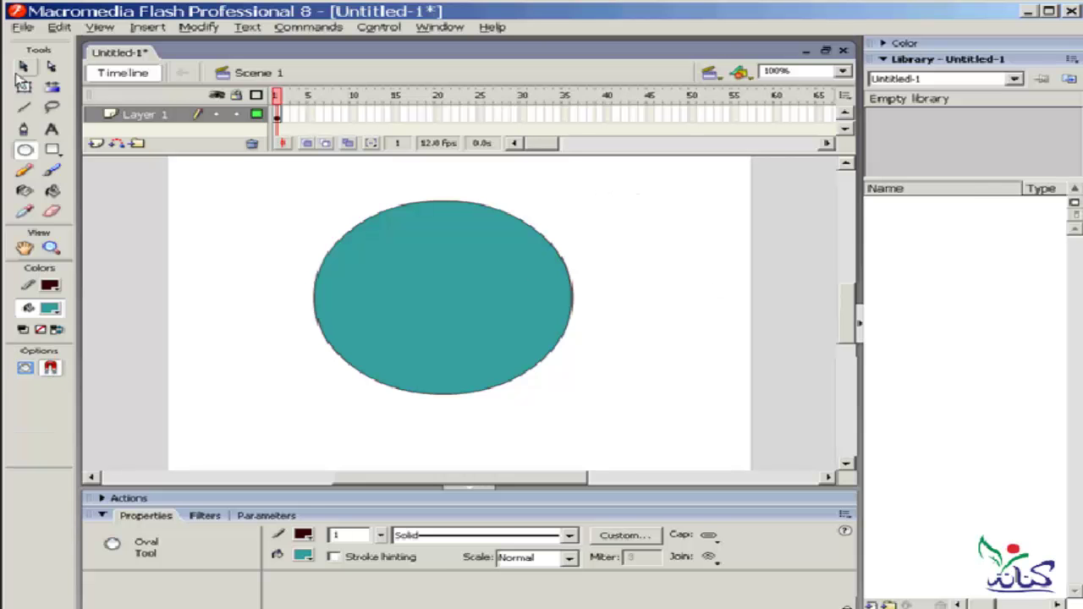
click(470, 272)
key(Delete)
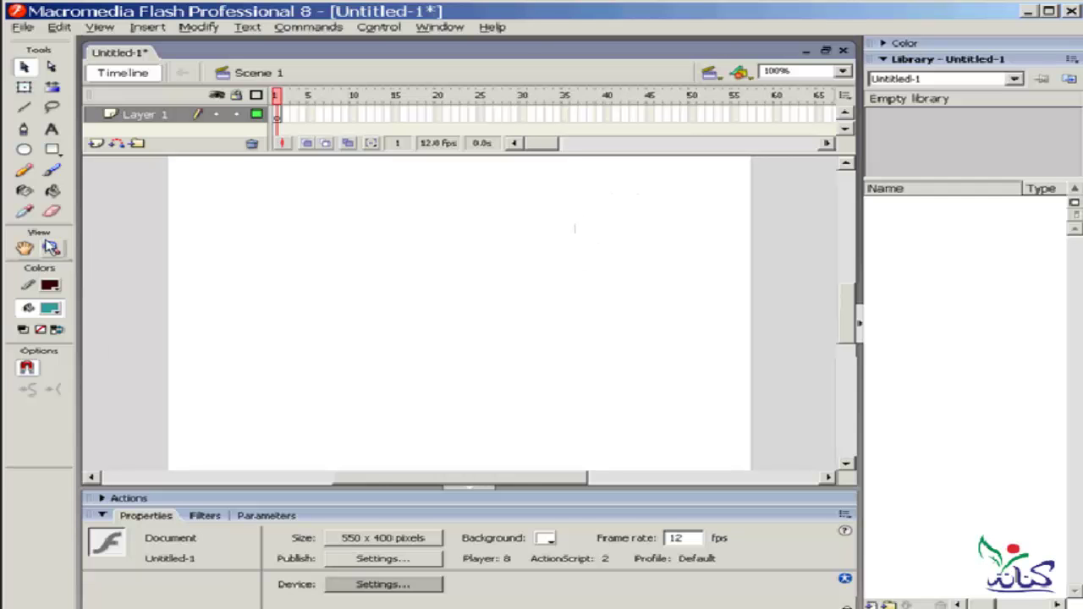
click(23, 150)
drag(584, 217, 331, 407)
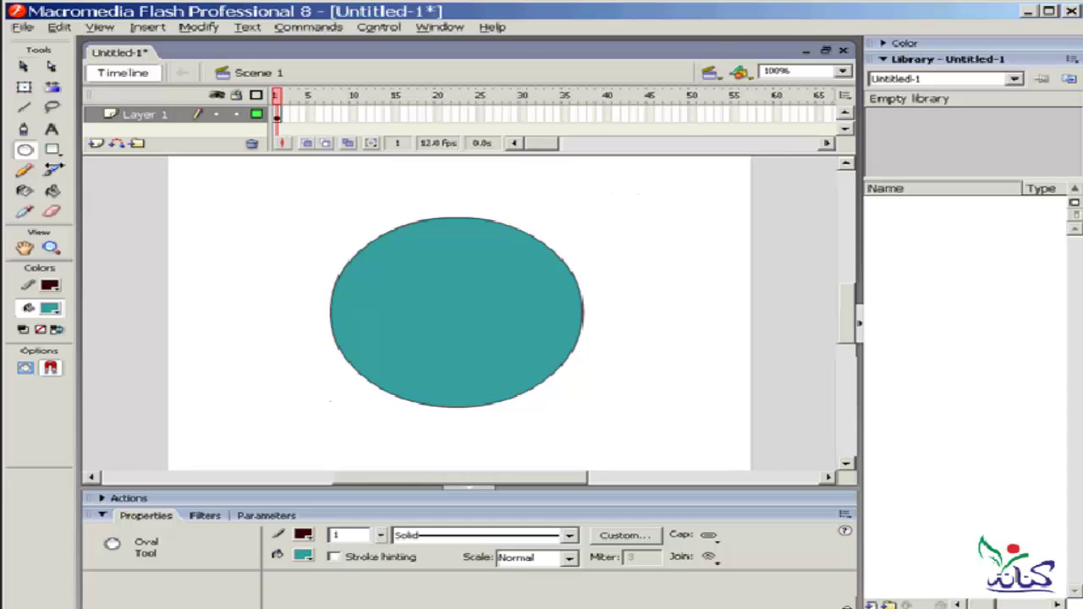
click(23, 66)
click(472, 220)
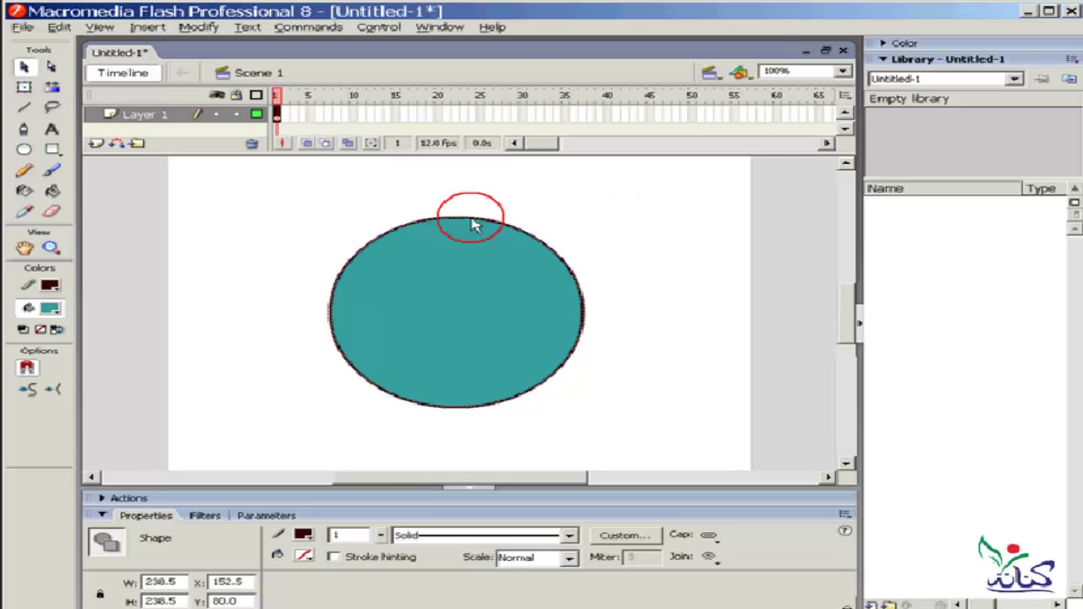
key(Delete)
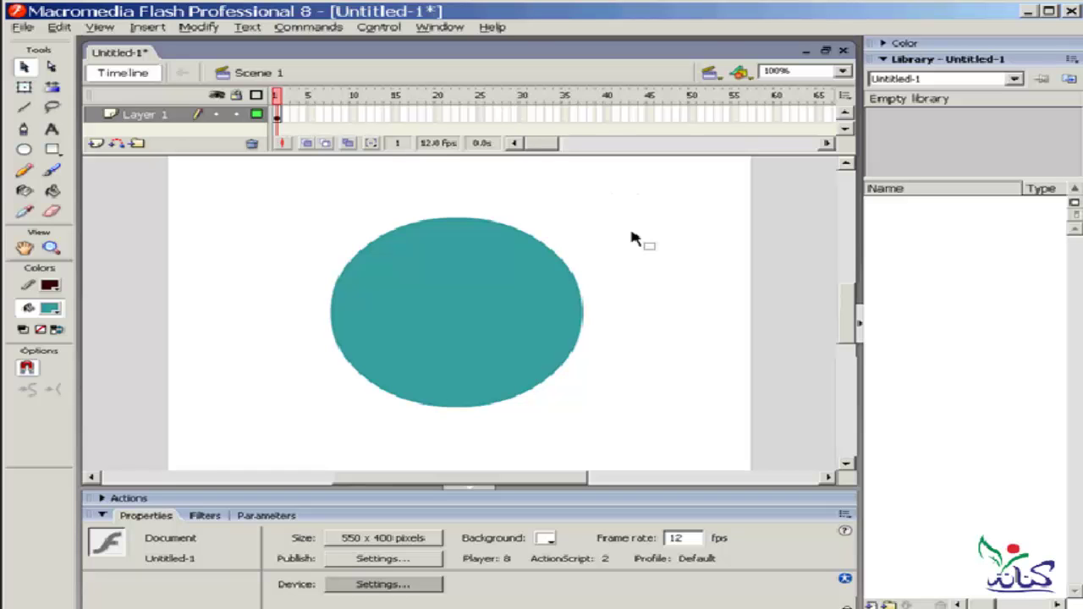
Draw a small teal circle at the top right and delete its outline stroke.
click(24, 150)
drag(689, 186, 633, 223)
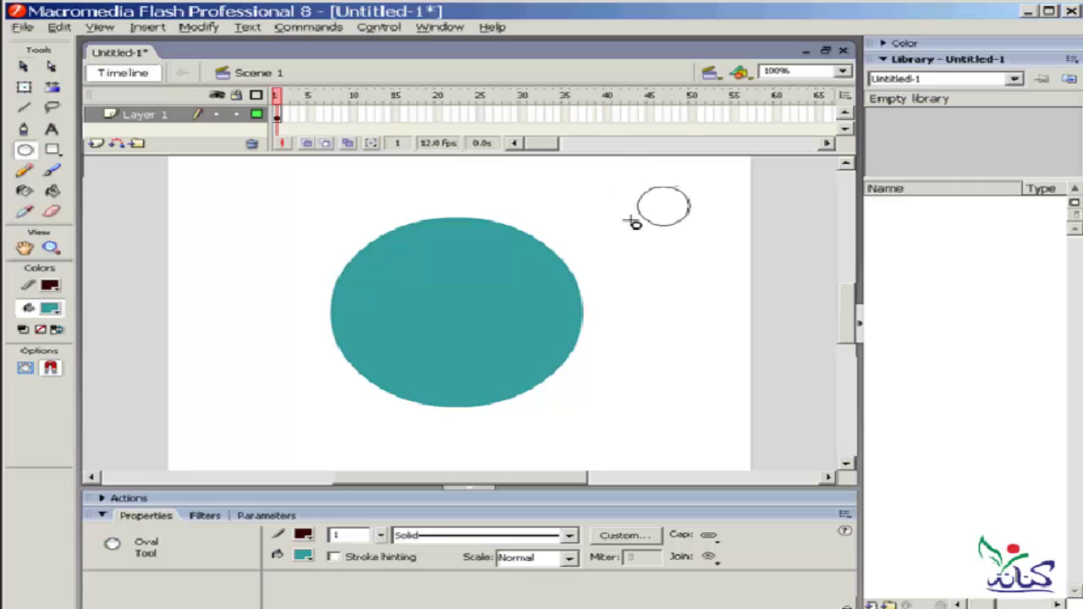
drag(633, 223, 630, 226)
click(24, 66)
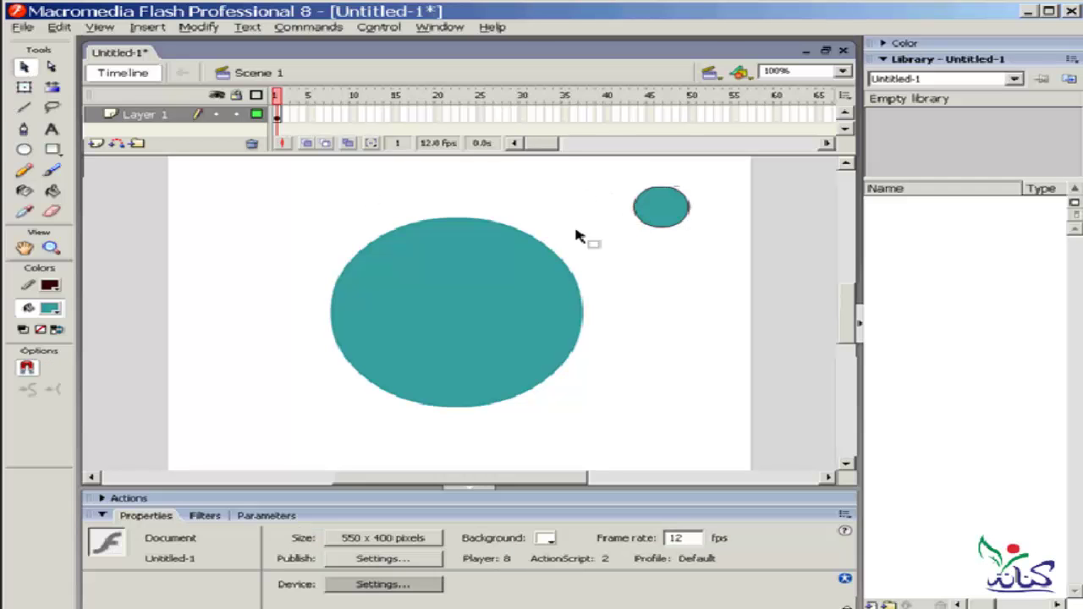
click(667, 218)
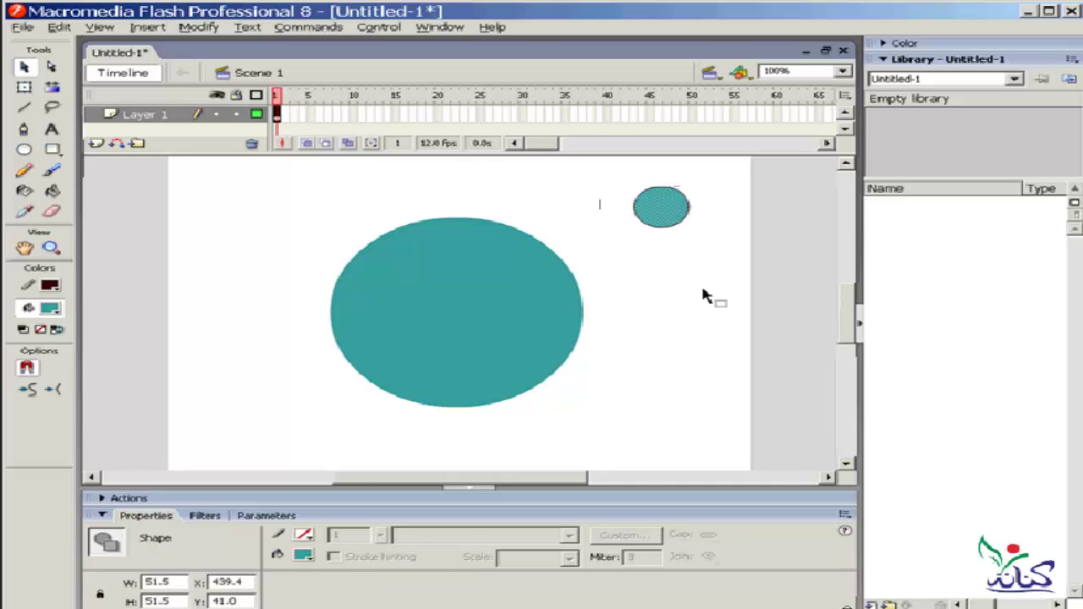
click(703, 295)
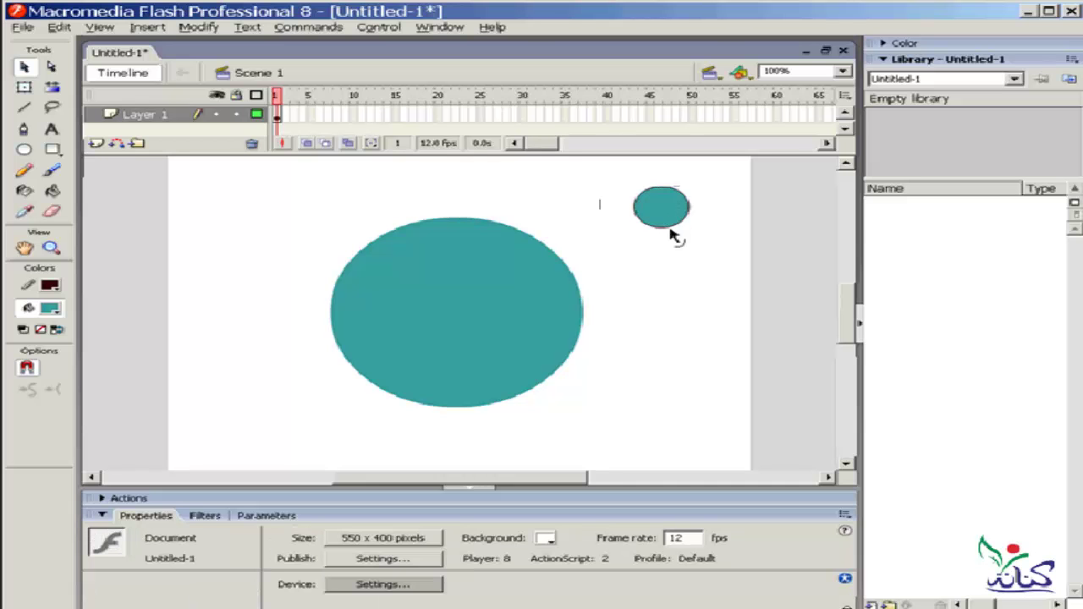
click(670, 229)
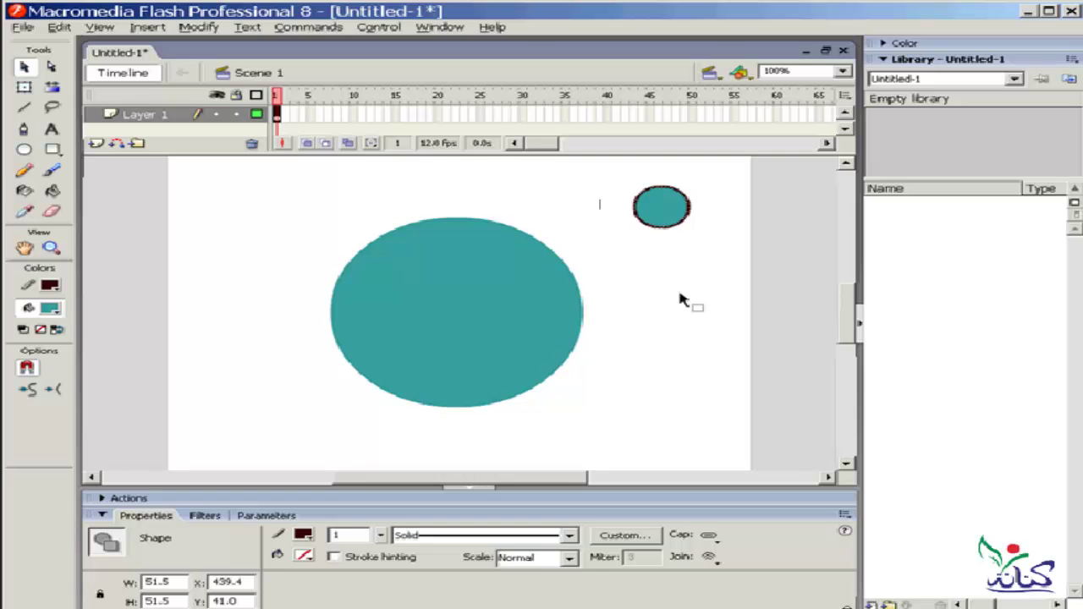
key(Delete)
Duplicate the 51.5-wide small circle and nudge the copy left beside the original.
click(661, 208)
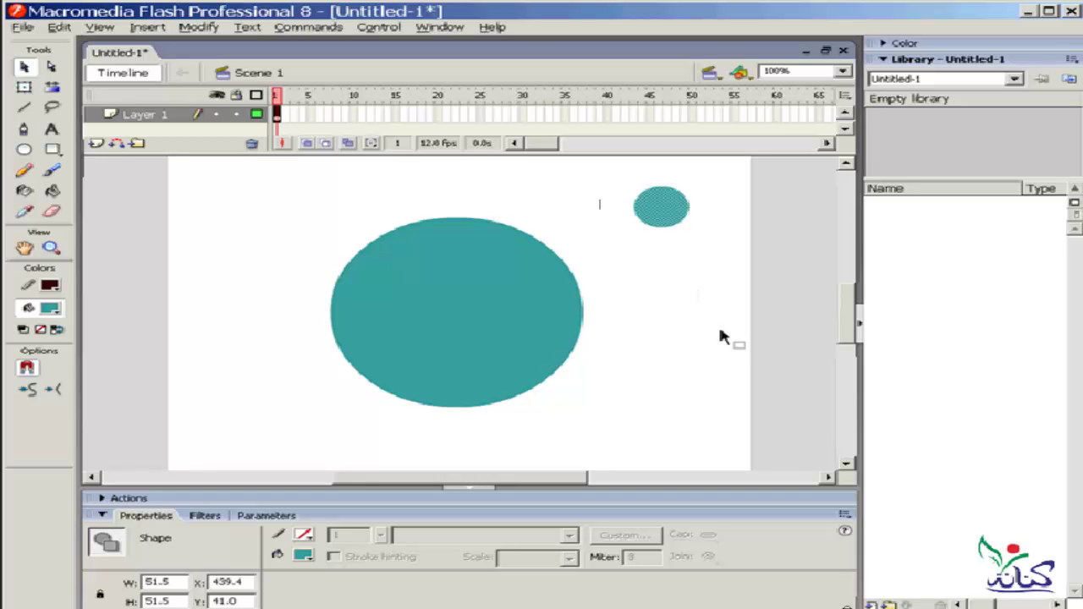
key(Left)
key(Left)
key(Left)
key(Left)
key(Left)
key(Left)
key(Left)
key(Left)
key(Left)
key(Left)
key(Left)
key(Left)
key(Left)
key(Left)
key(Left)
key(Left)
key(Left)
key(Left)
key(Left)
key(Left)
key(Left)
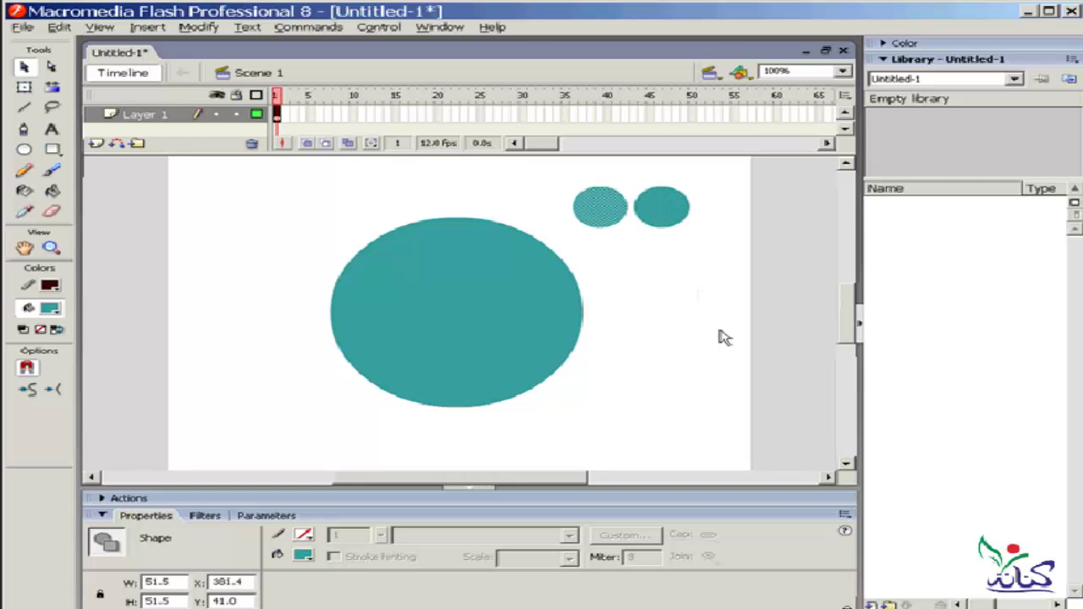
key(Left)
key(Left)
key(Left)
key(Left)
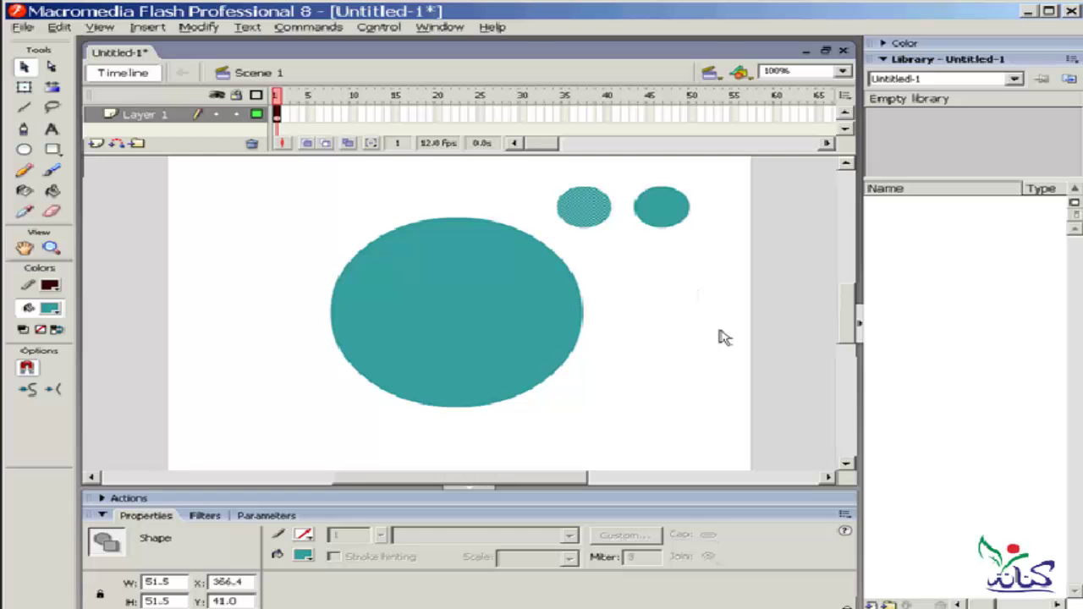
click(721, 335)
click(667, 214)
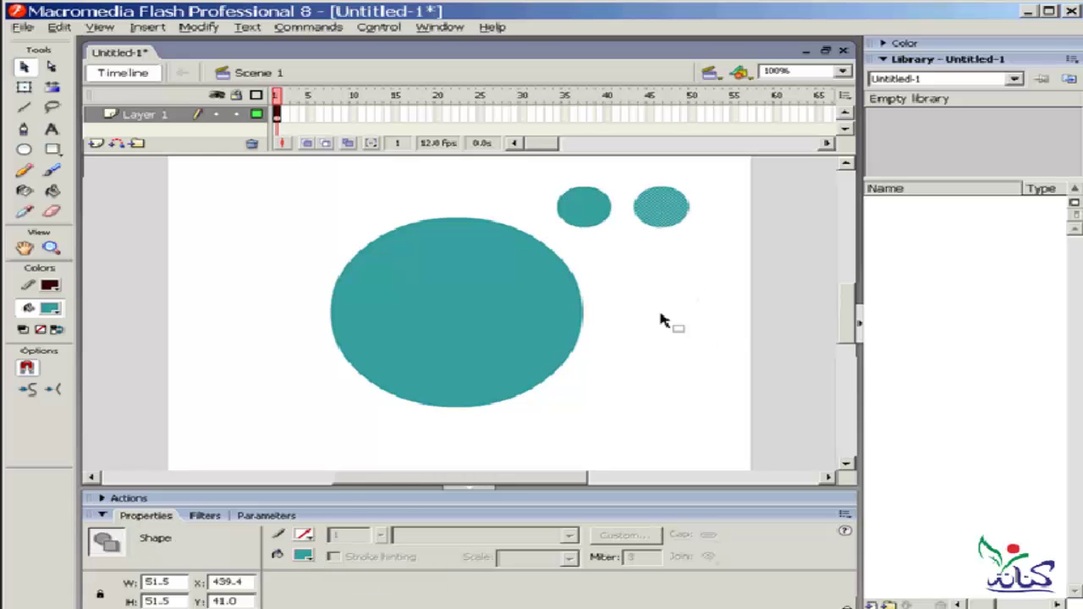
click(599, 222)
Make both small circles pale cyan from the fill swatches.
shift+click(662, 222)
click(311, 560)
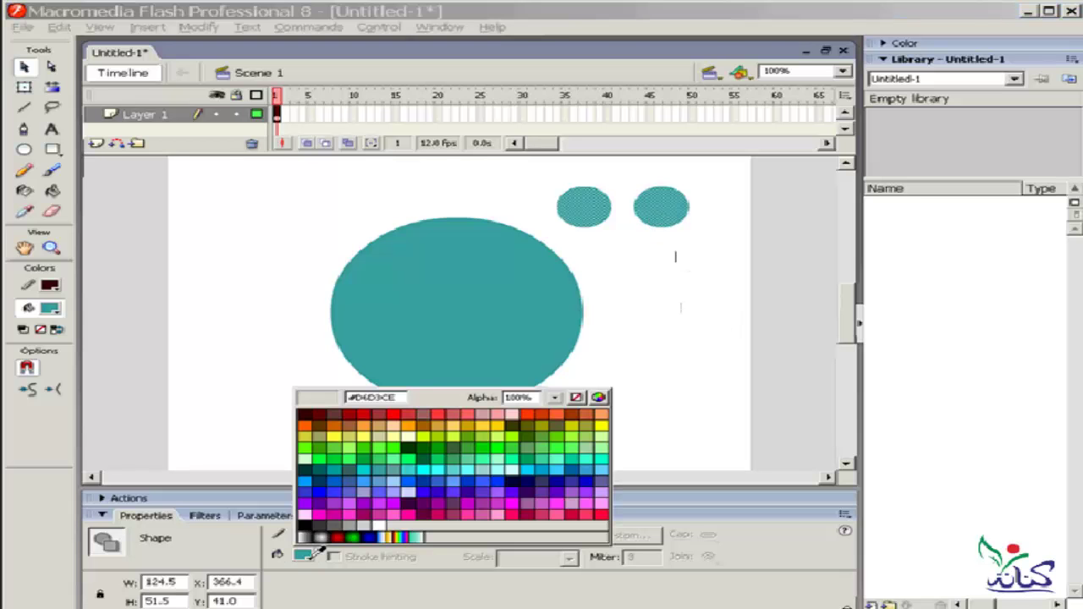
click(499, 444)
click(660, 389)
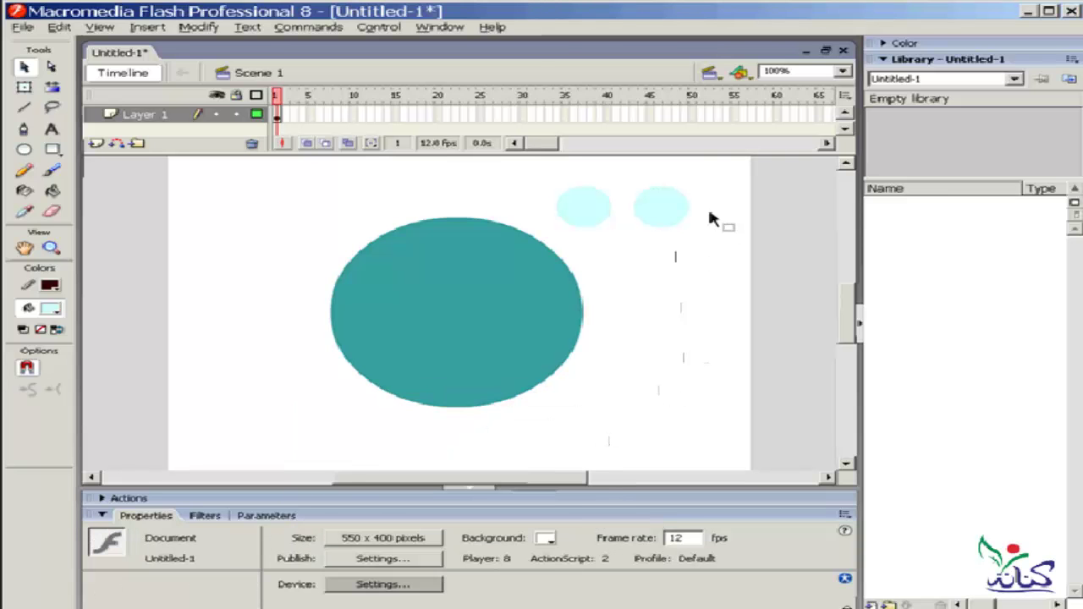
Group the two pale cyan circles and move them into the big circle's upper half as eyes.
drag(721, 172, 542, 249)
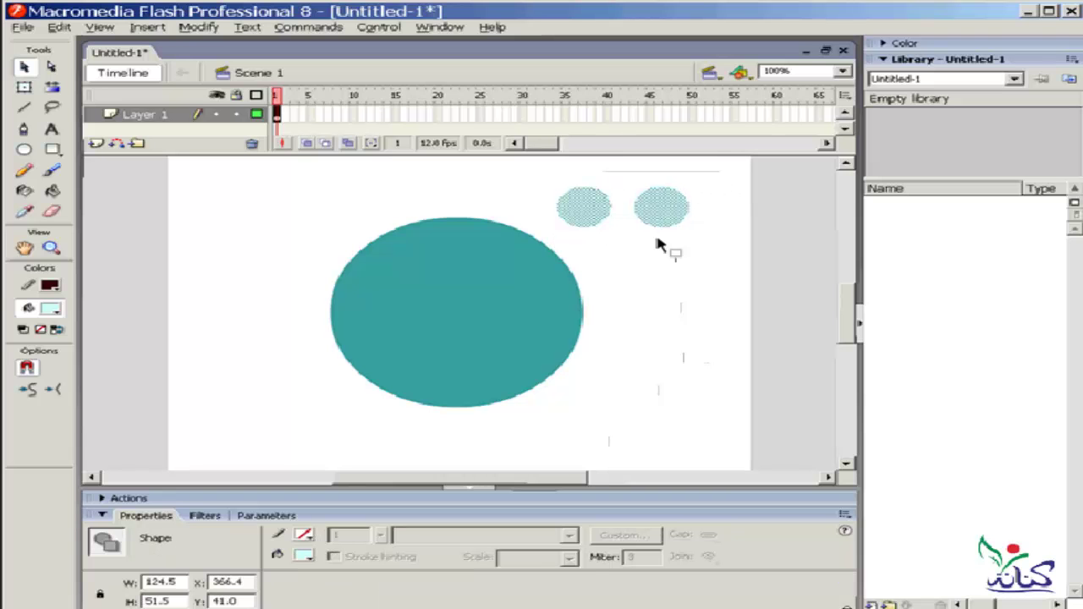
key(ctrl+g)
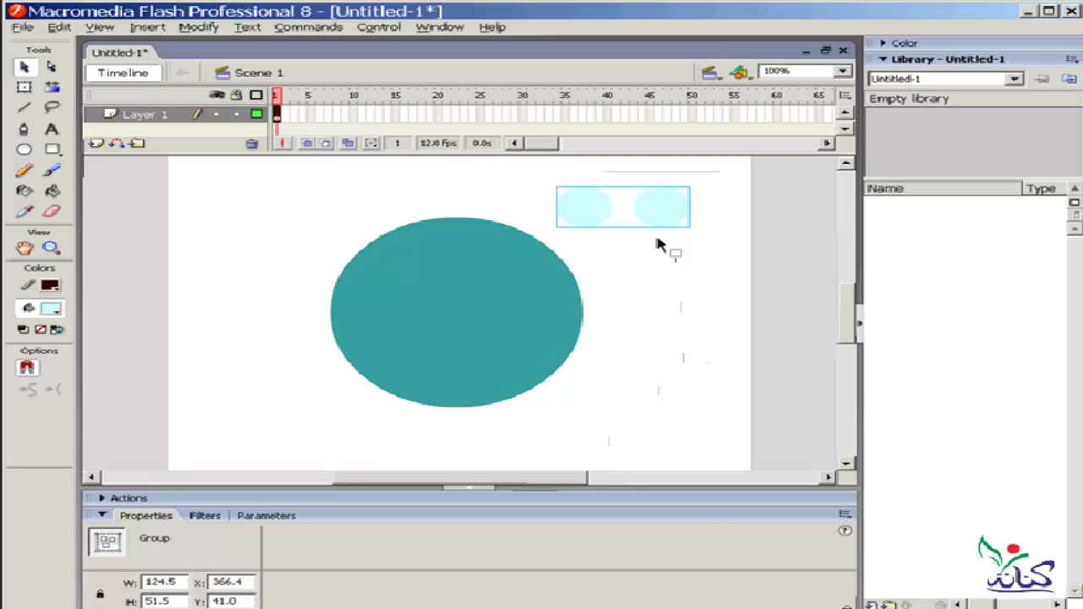
click(668, 250)
drag(667, 214, 497, 296)
click(677, 291)
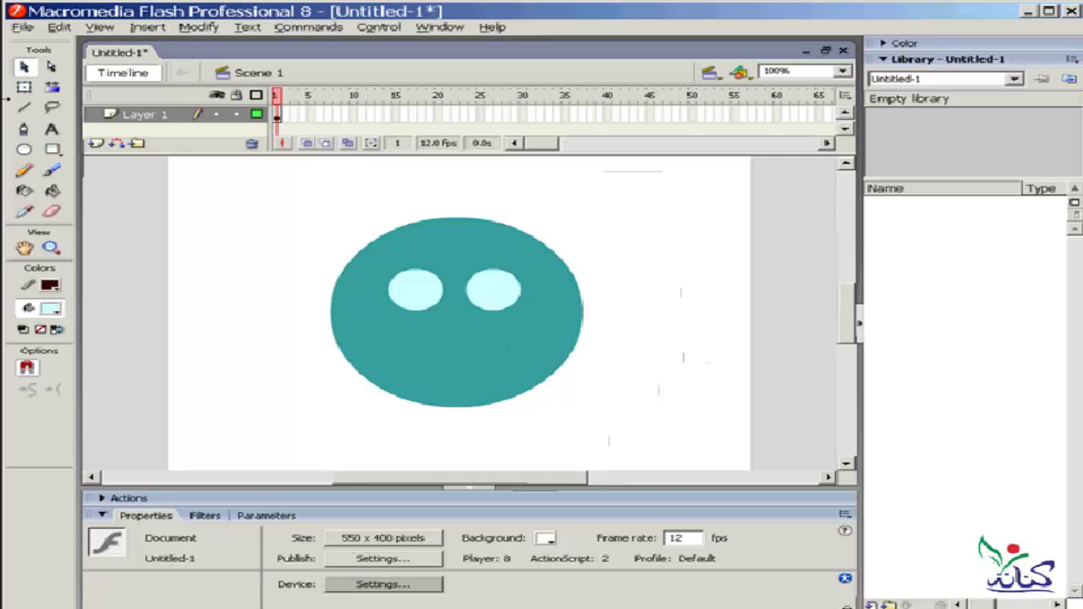
Draw a light-cyan diagonal line beside the face and set its stroke height to 30.
click(24, 108)
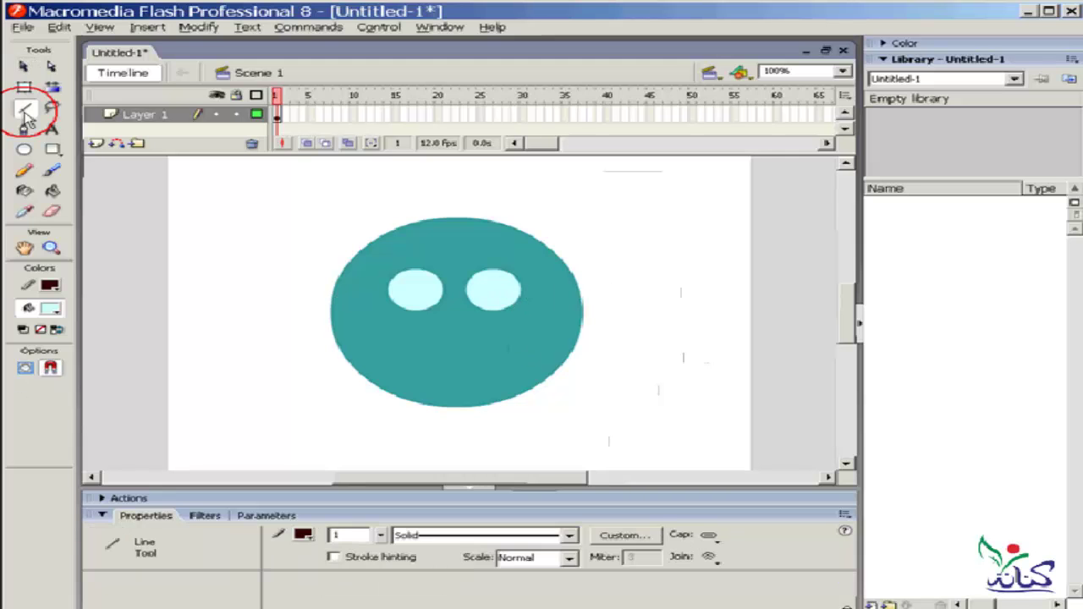
click(309, 536)
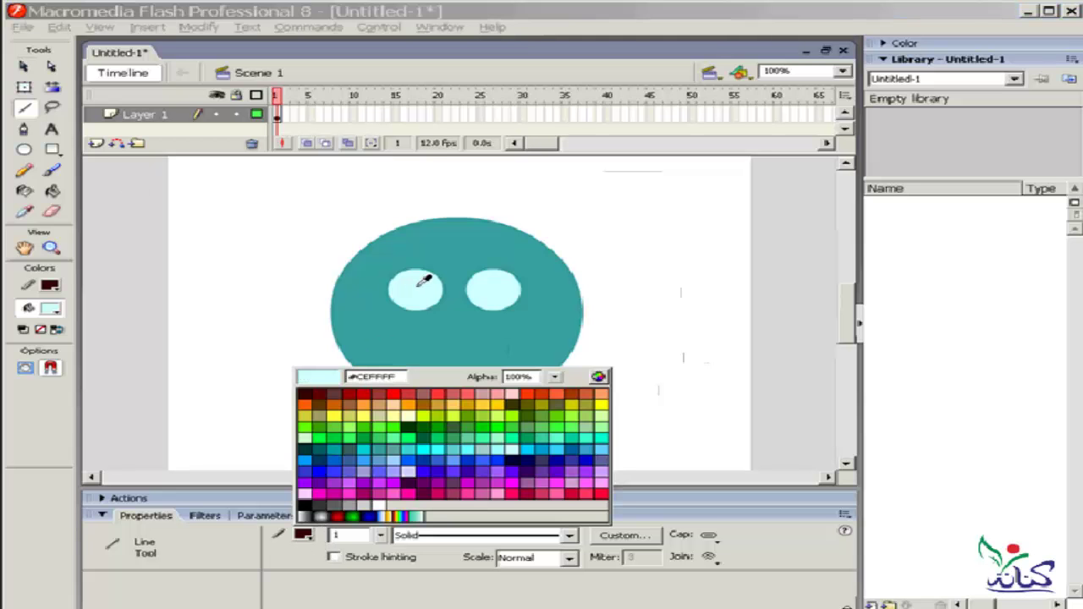
click(423, 282)
mouse_move(691, 202)
mouse_down()
mouse_move(643, 239)
mouse_move(695, 240)
mouse_up()
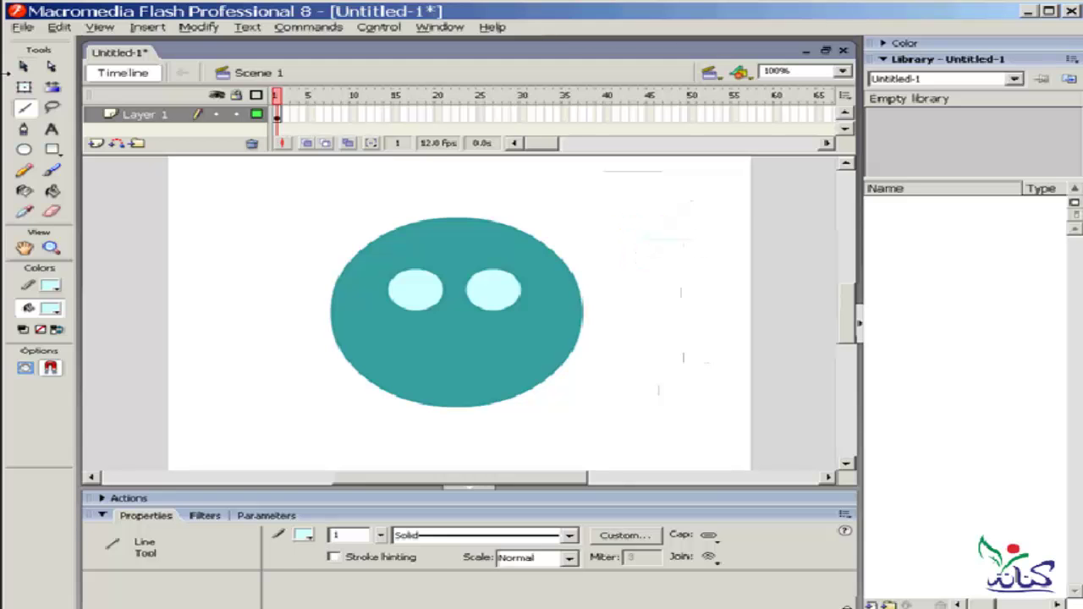
click(24, 66)
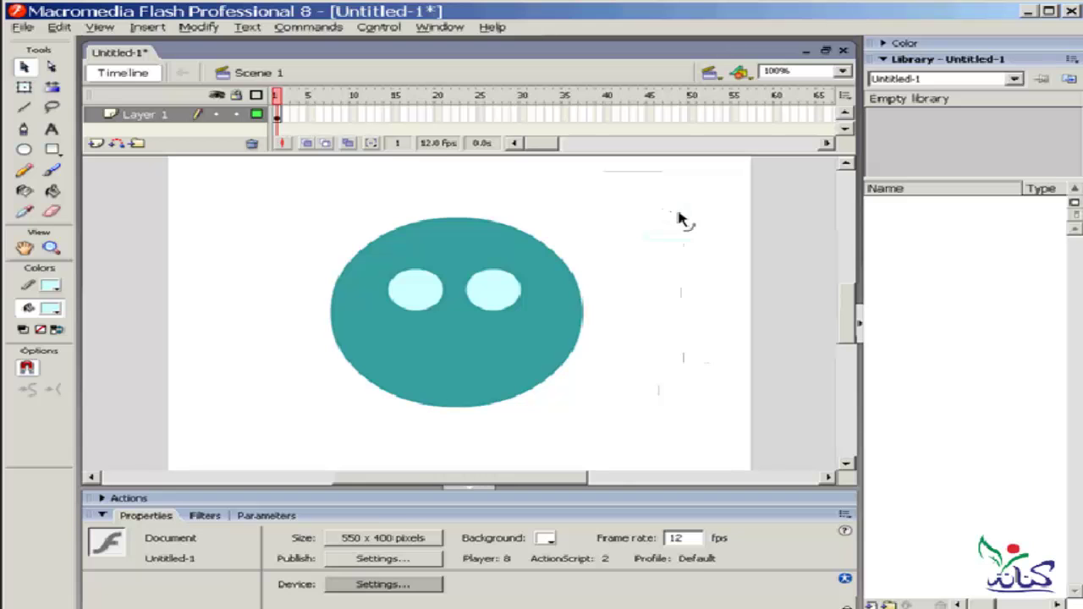
drag(679, 219, 690, 203)
double_click(328, 535)
text(30)
key(Return)
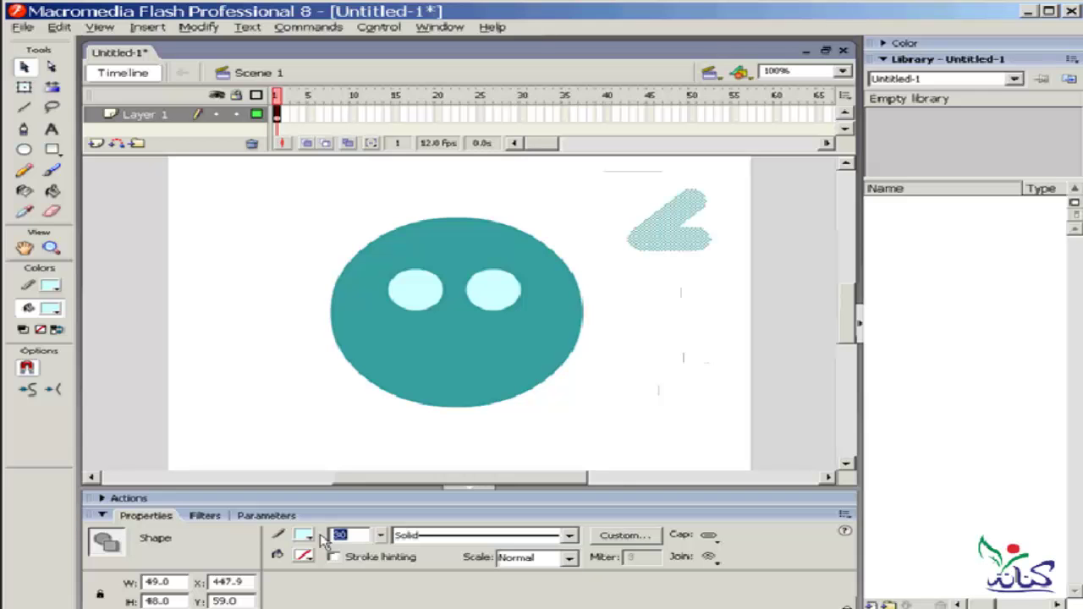
Group the thick bent stroke and drag it onto the face below the eyes.
click(682, 304)
click(687, 242)
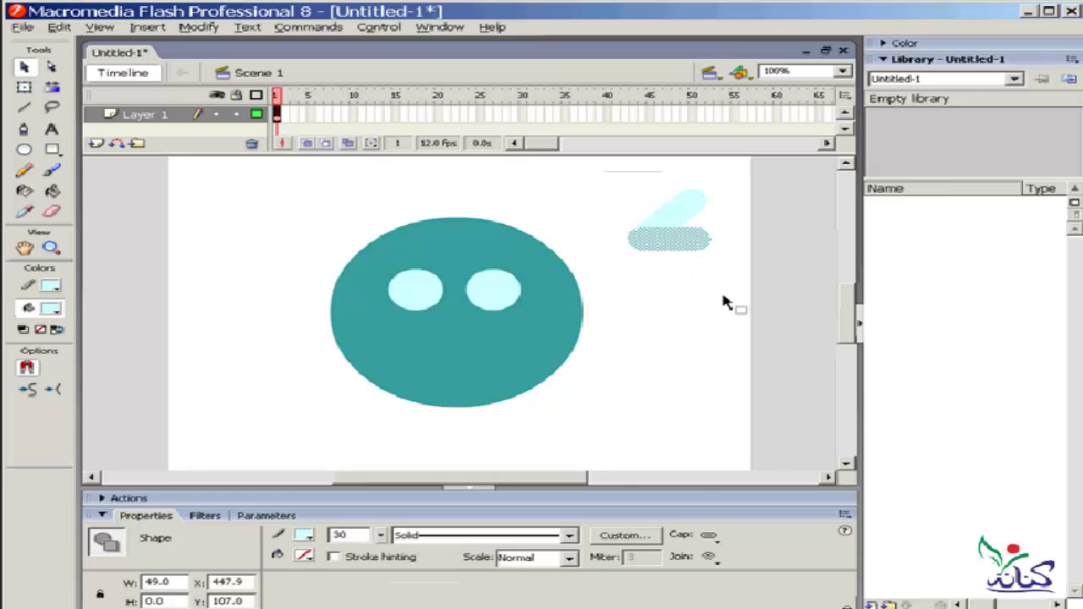
double_click(665, 244)
key(ctrl+g)
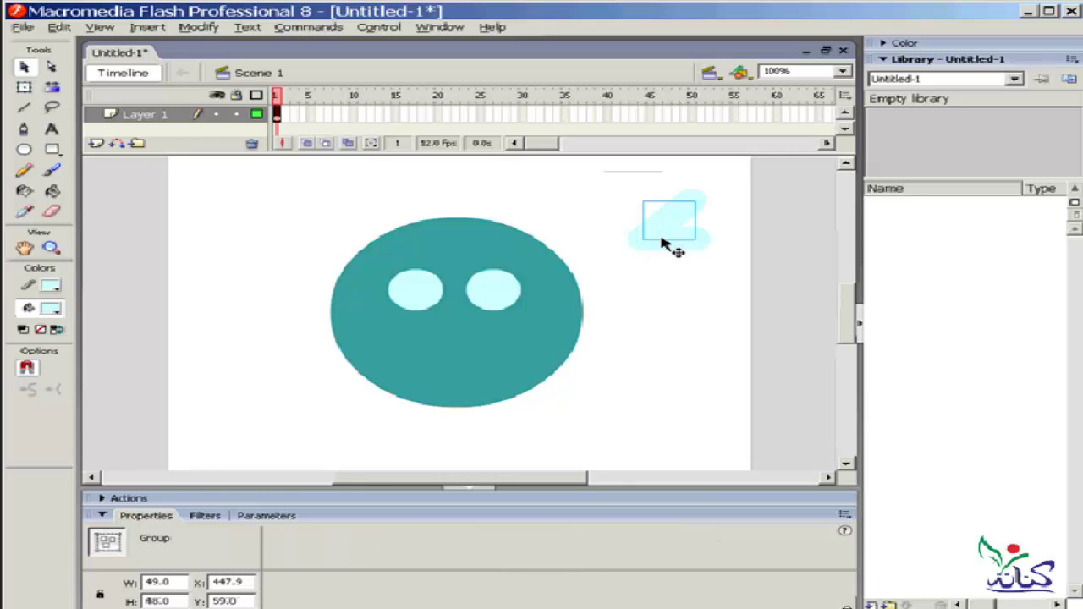
drag(664, 243, 430, 349)
Draw a horizontal light-cyan line across the lower face with stroke height 20.
click(686, 305)
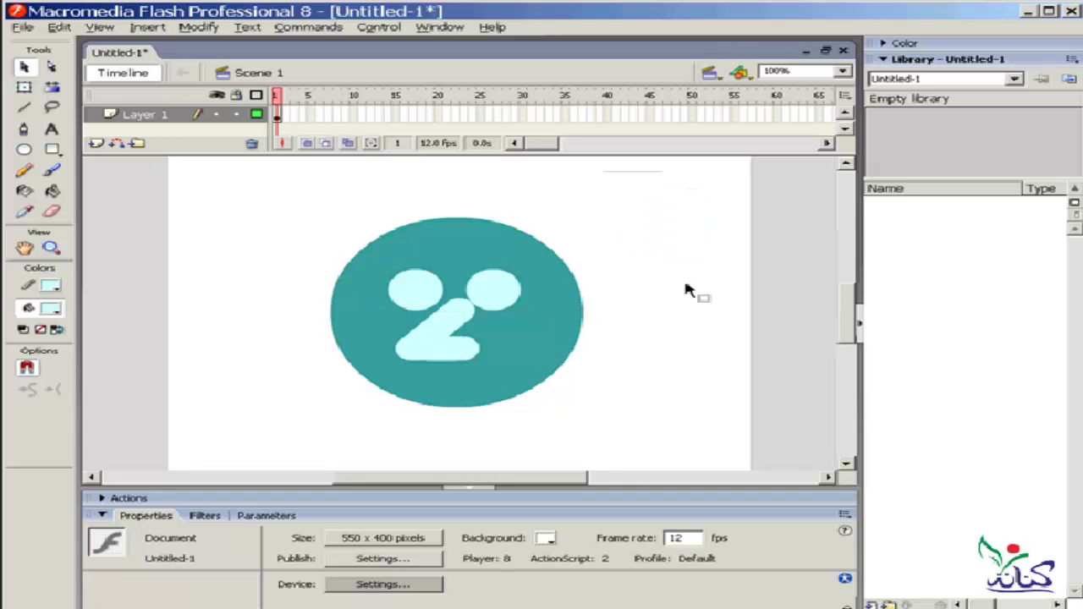
click(23, 108)
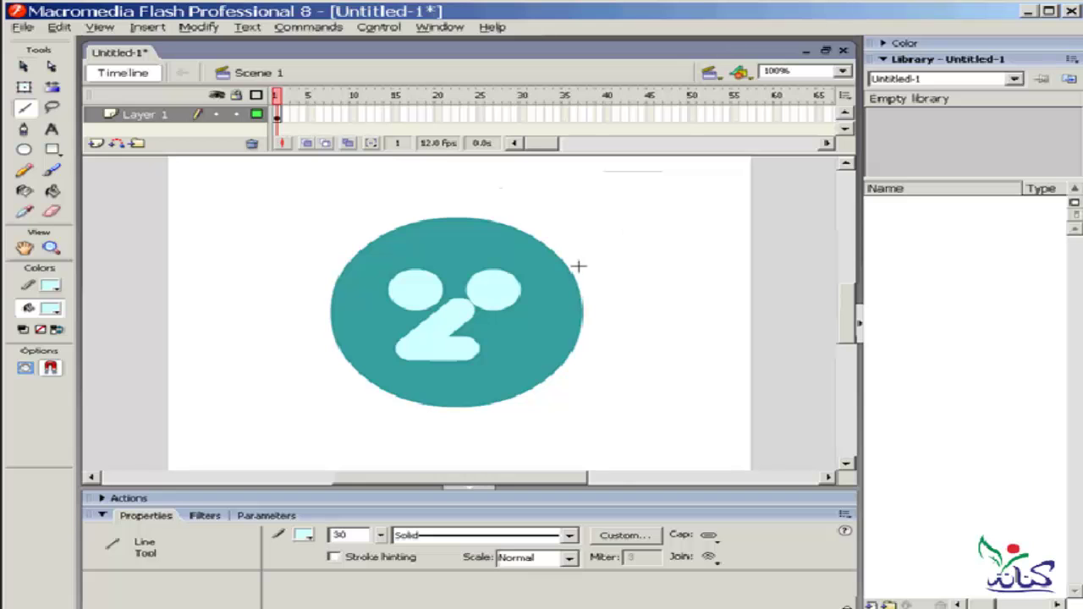
drag(399, 378, 532, 375)
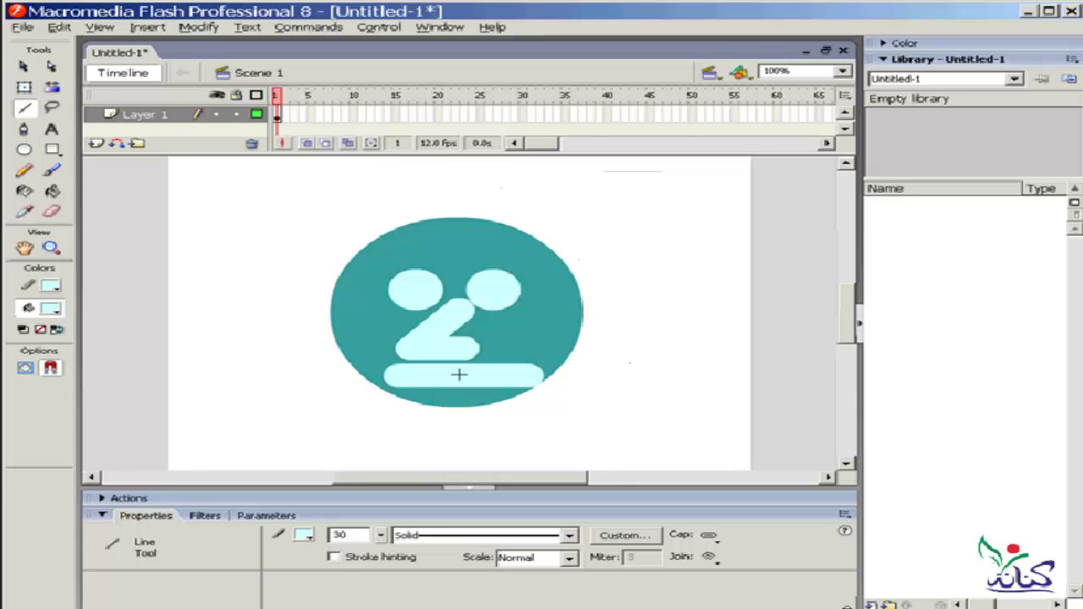
click(23, 67)
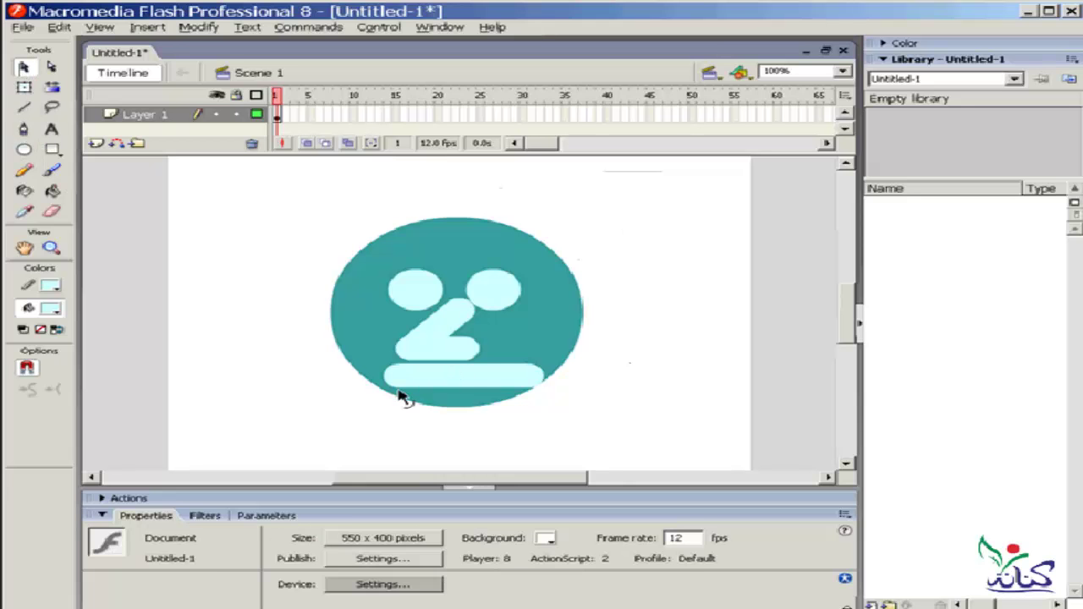
click(470, 387)
click(341, 534)
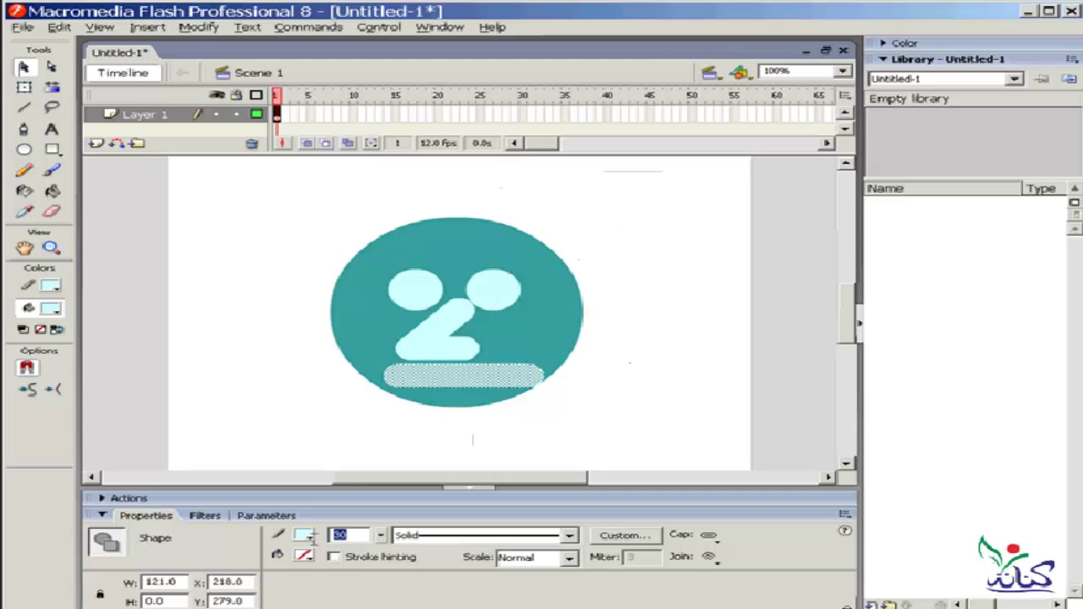
text(20)
key(Return)
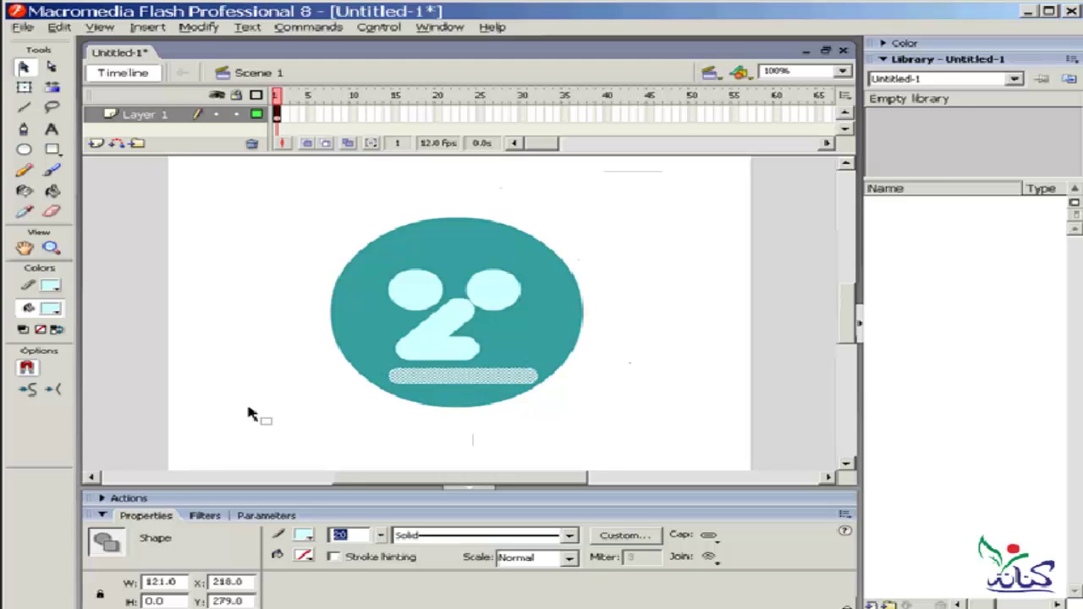
Bend the line's middle down and lift its end to form a smile.
click(23, 67)
click(456, 449)
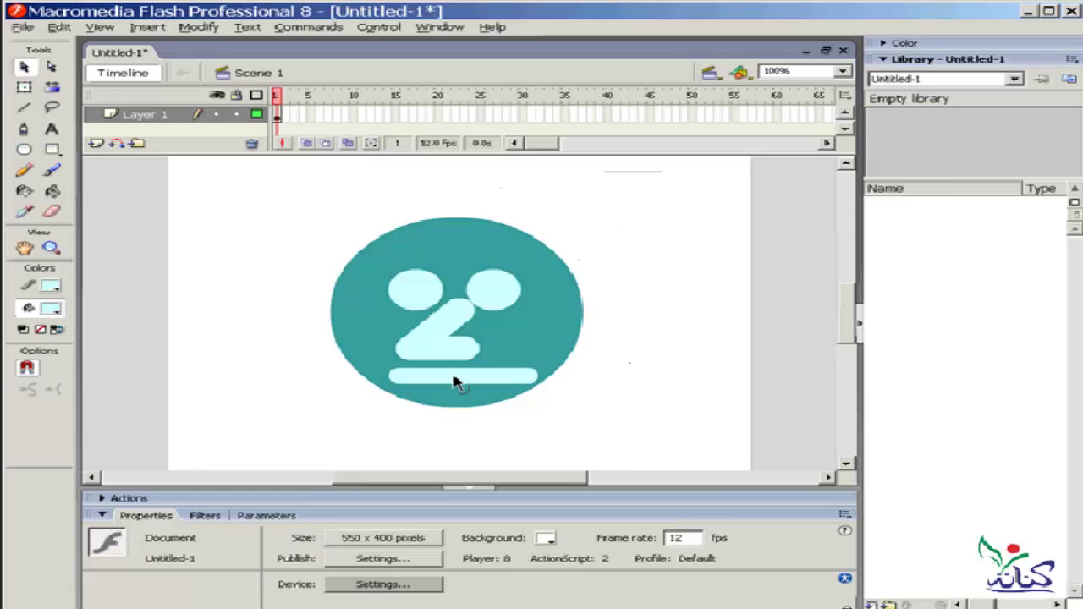
drag(457, 379, 455, 403)
drag(524, 386, 523, 374)
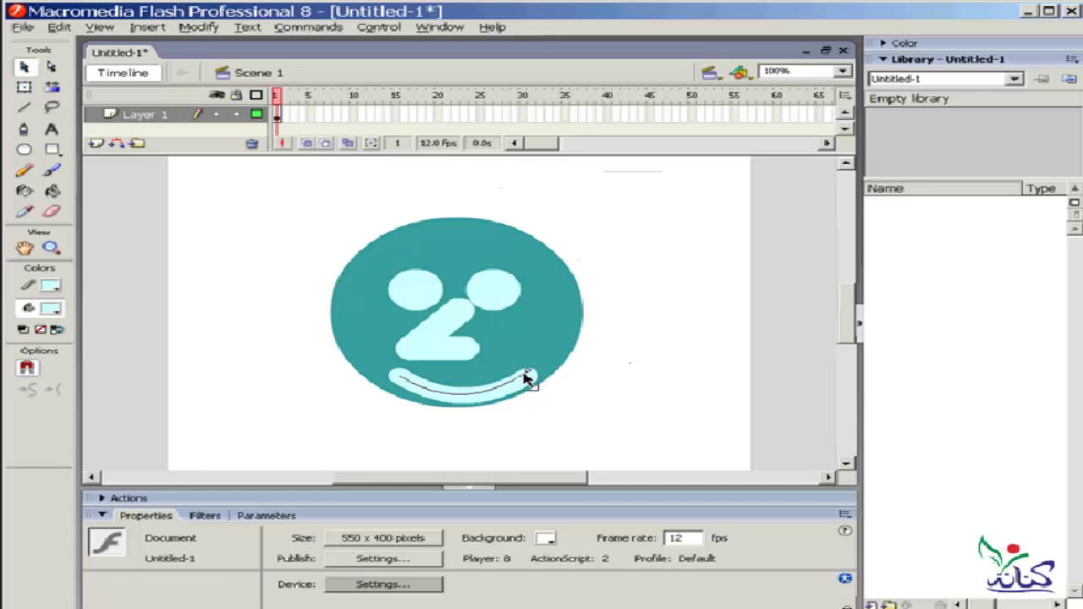
Squeeze and skew the nose group into a smaller slanted shape, about 26 × 37.6.
click(410, 360)
click(23, 87)
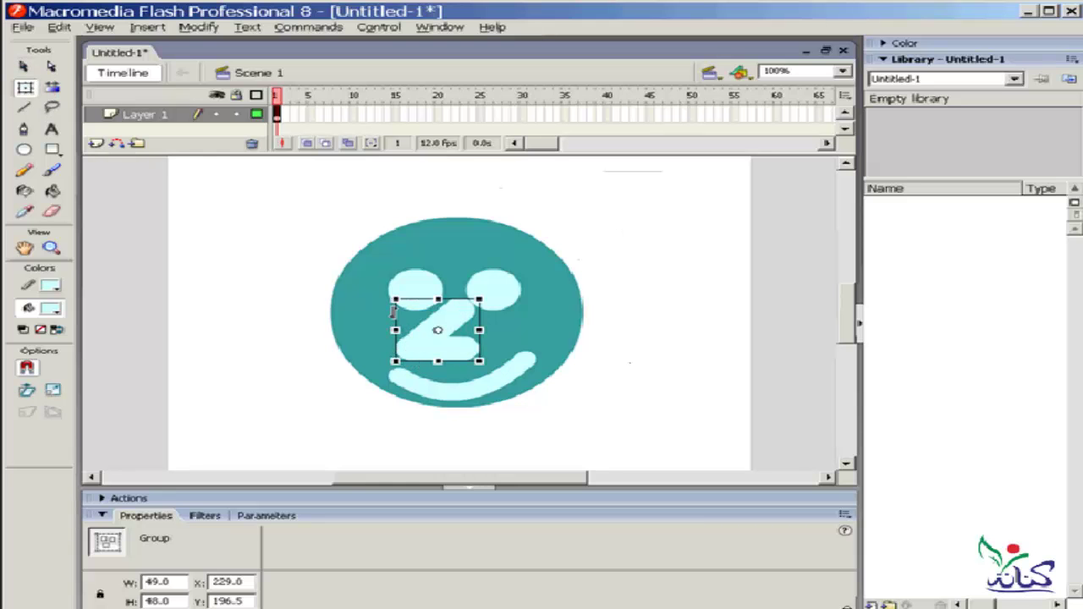
drag(393, 318, 413, 359)
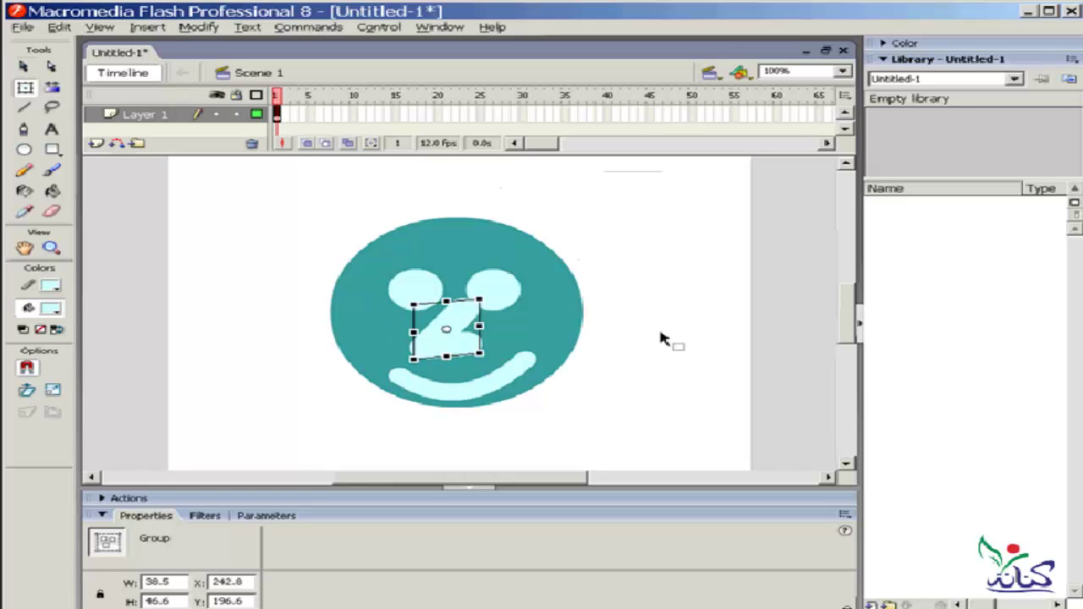
drag(479, 299, 459, 311)
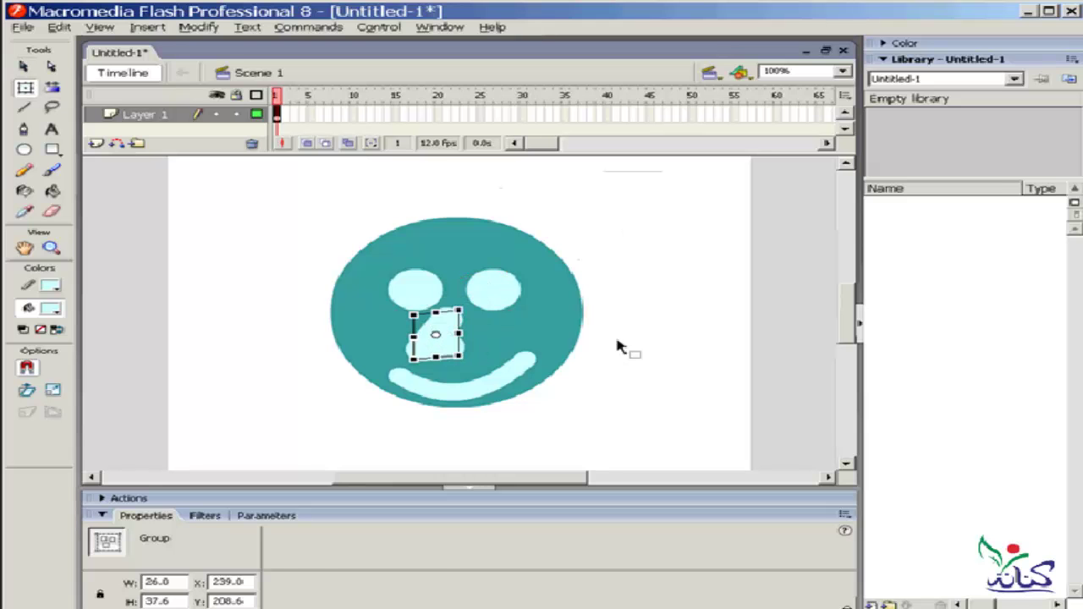
click(670, 340)
Move the smile slightly higher on the face.
click(450, 396)
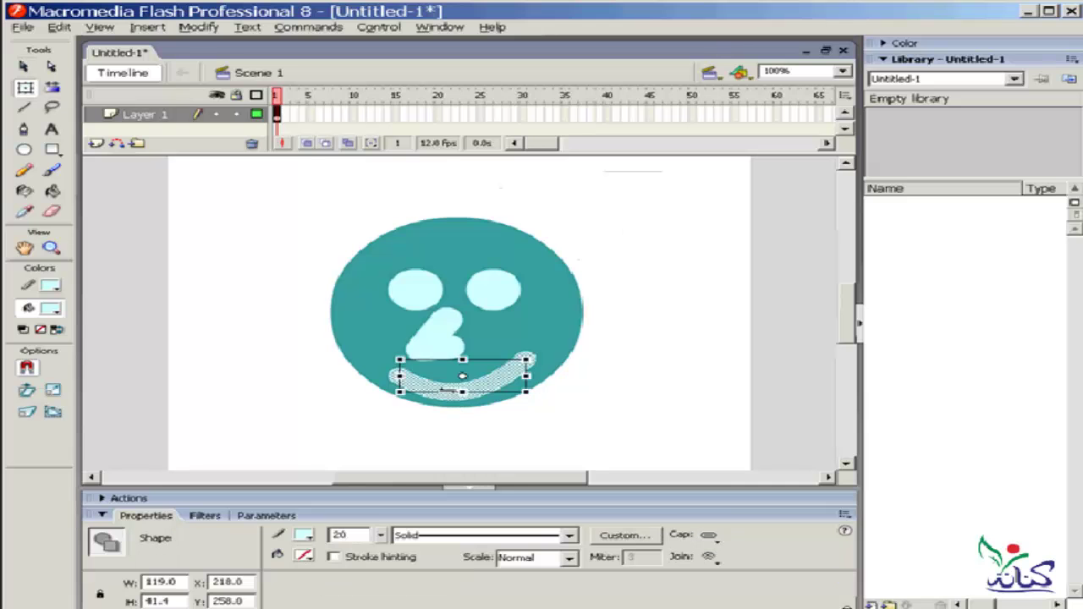
click(24, 66)
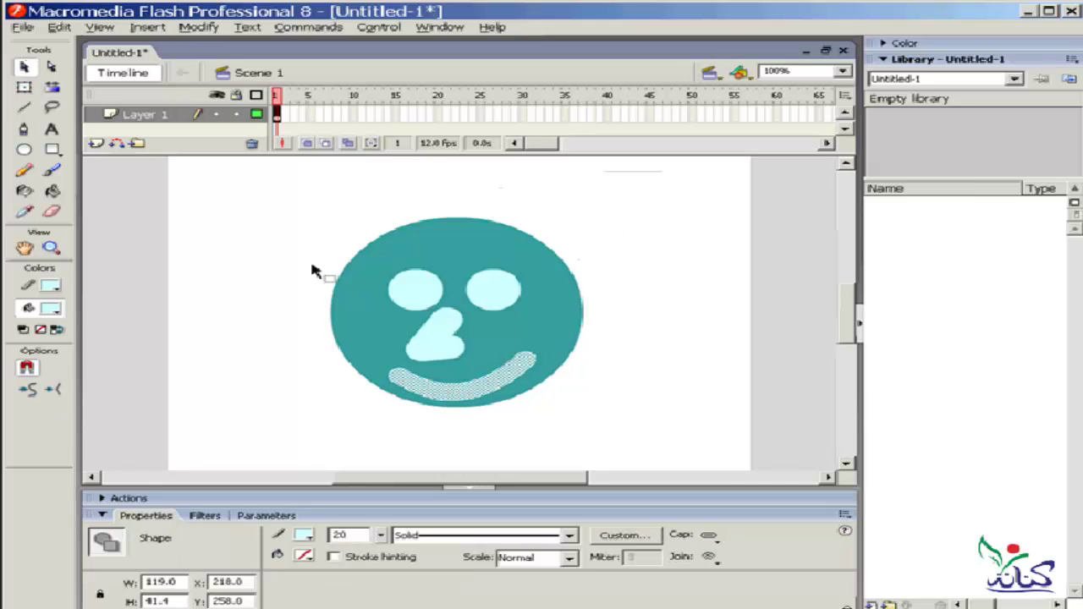
drag(464, 396, 462, 385)
Inside the eyes group, draw a dark grey radial-gradient pupil with no outline in the right eye.
click(606, 398)
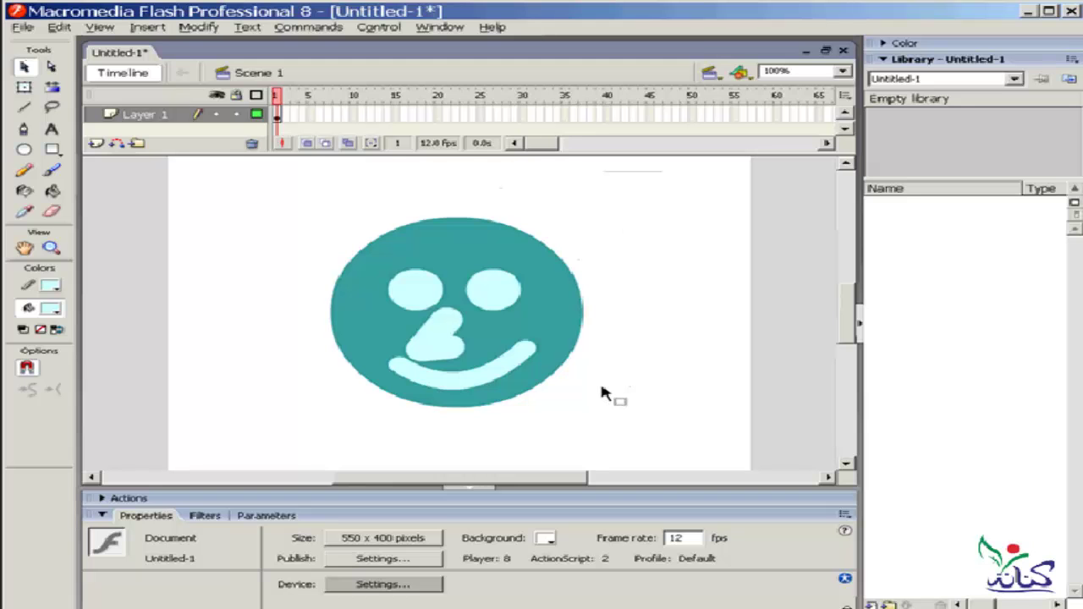
click(496, 291)
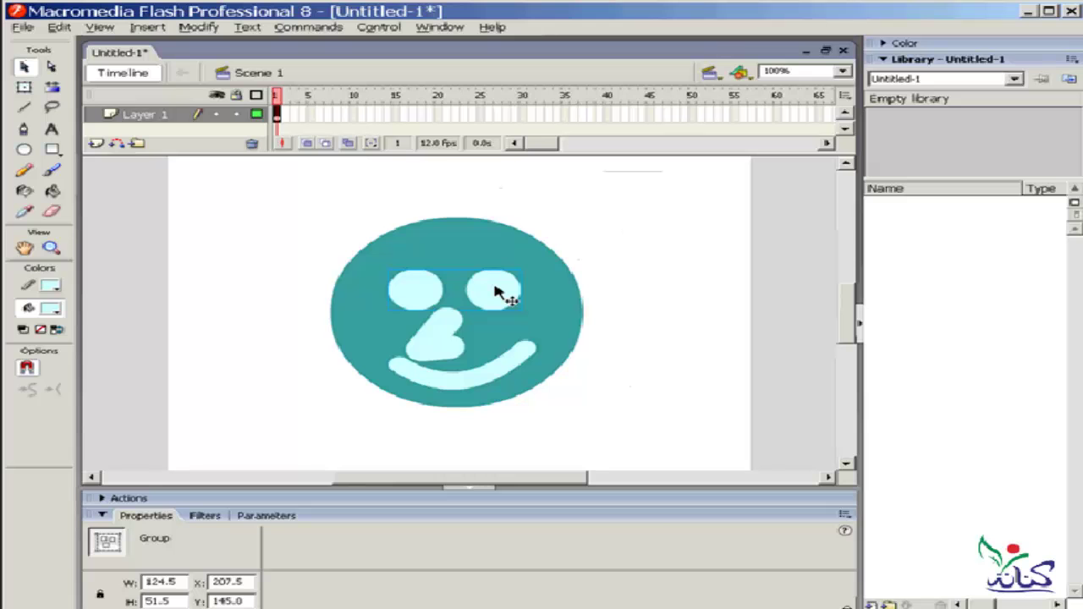
double_click(496, 292)
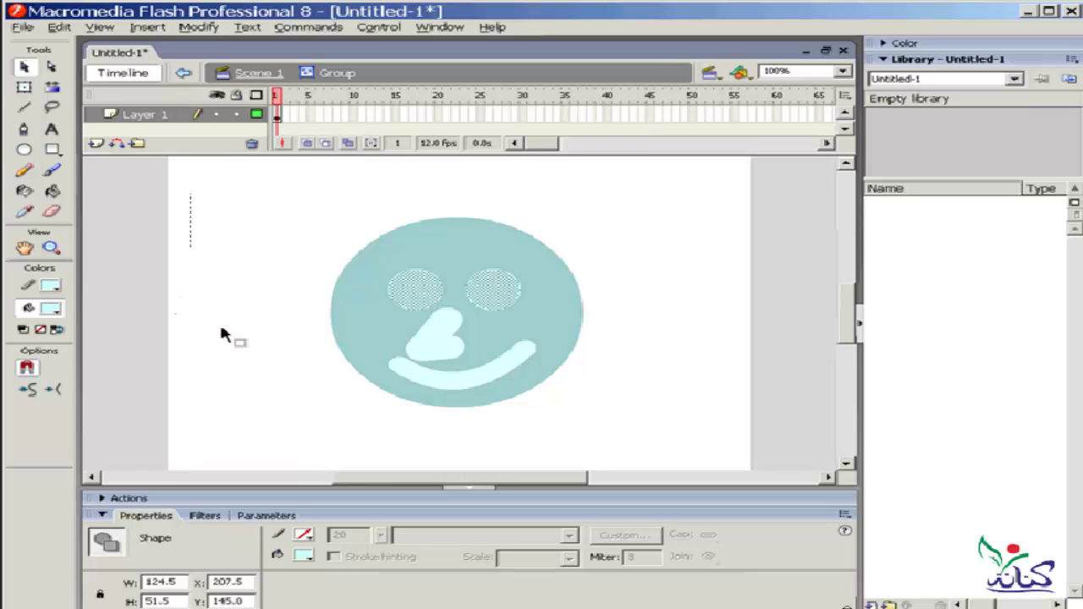
click(26, 154)
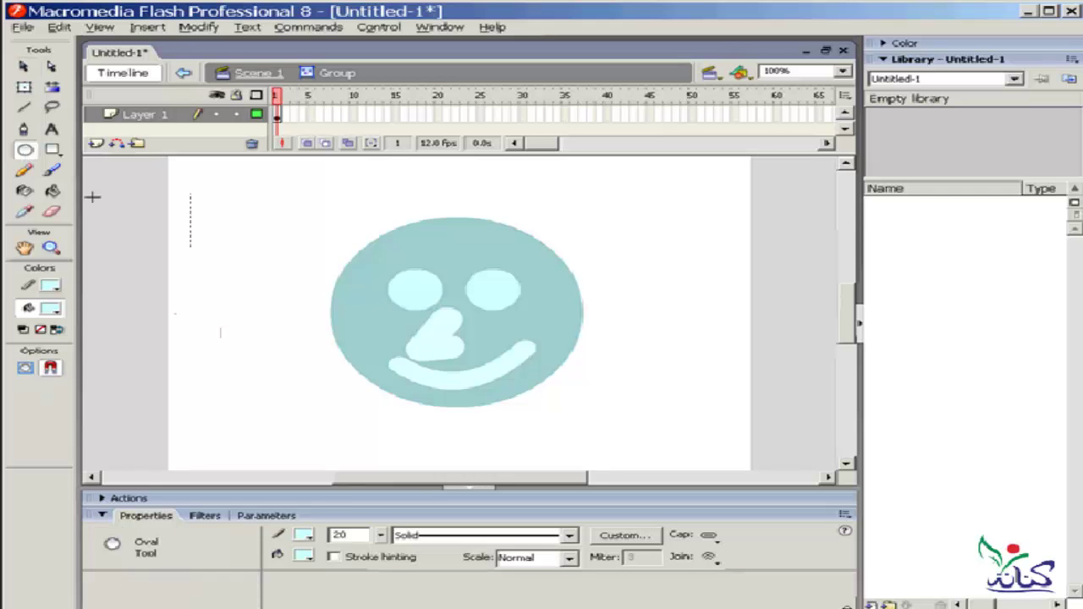
click(309, 558)
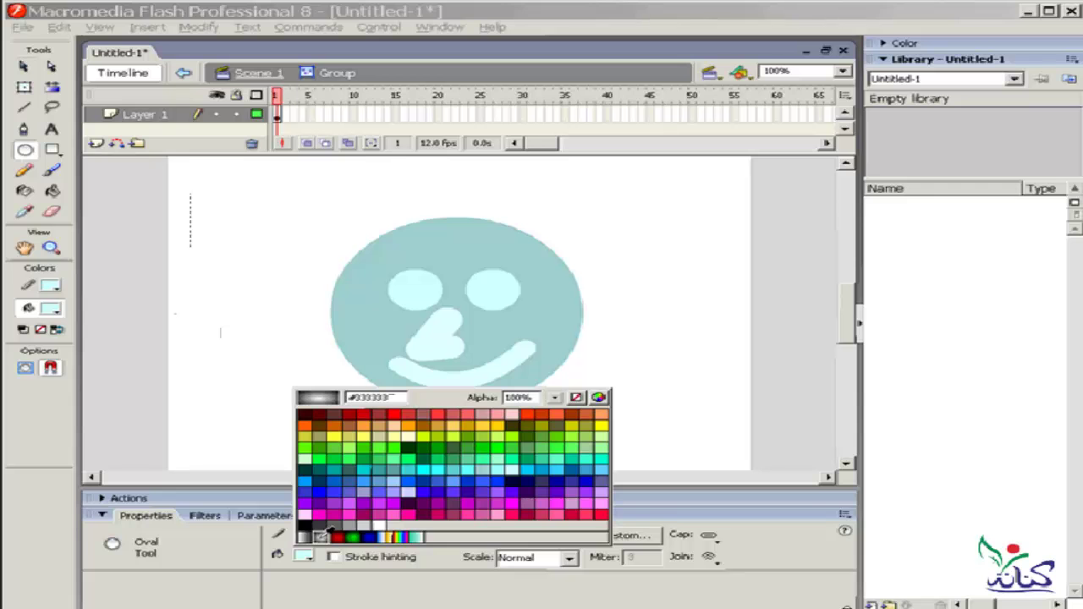
click(328, 531)
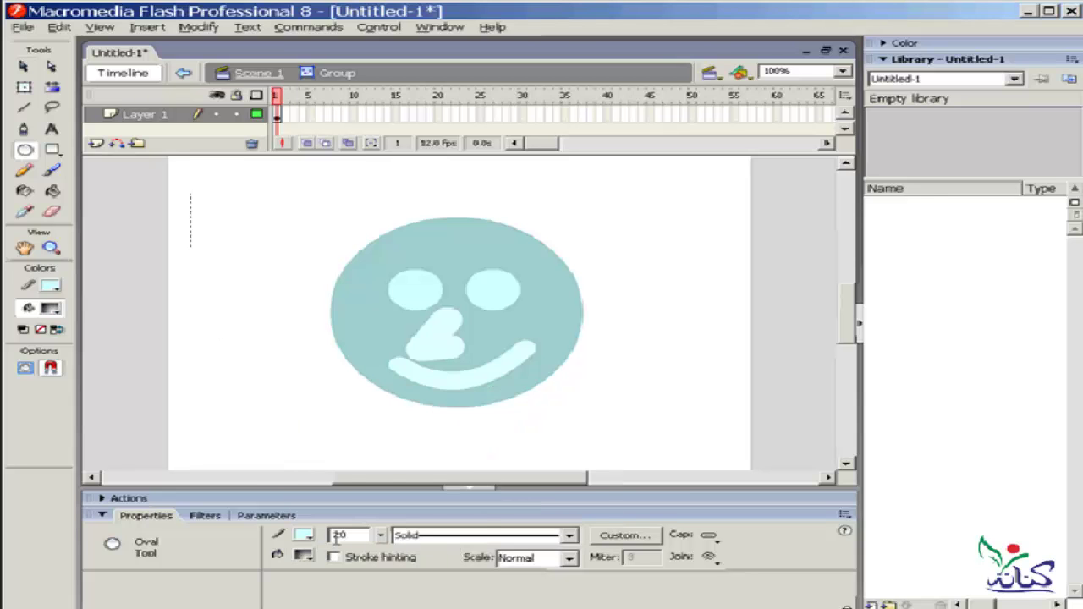
click(303, 534)
click(581, 380)
drag(513, 274, 471, 297)
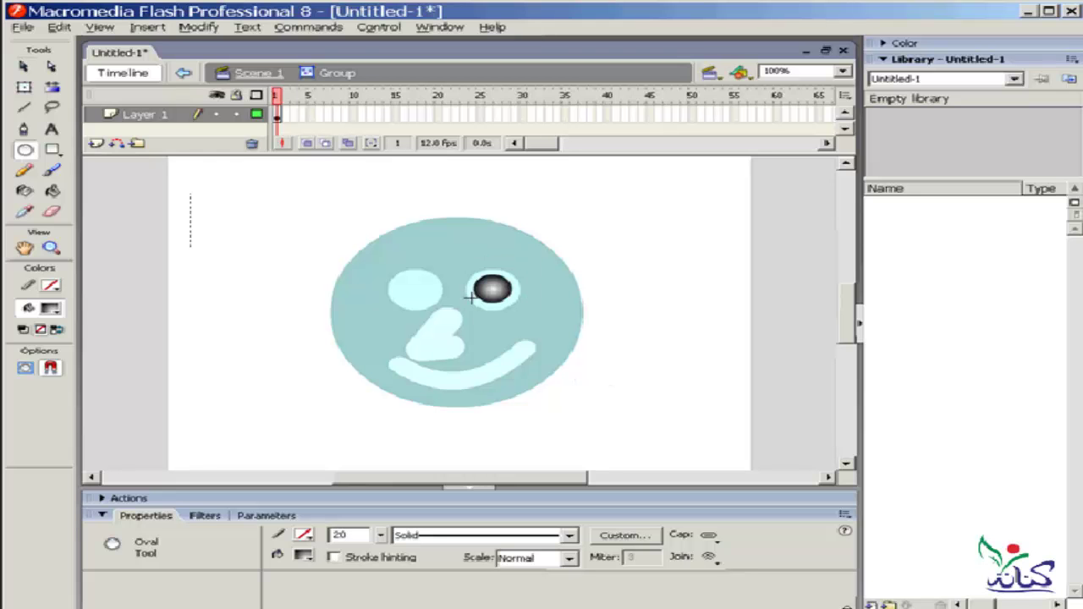
click(24, 66)
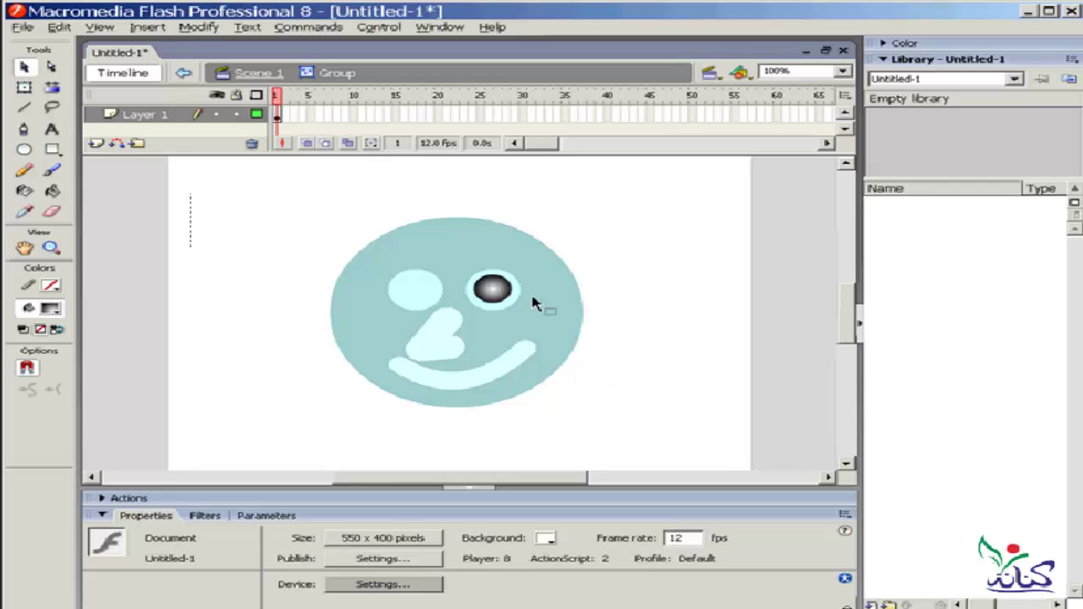
Group the new pupil and delete the old plain left eye.
click(499, 312)
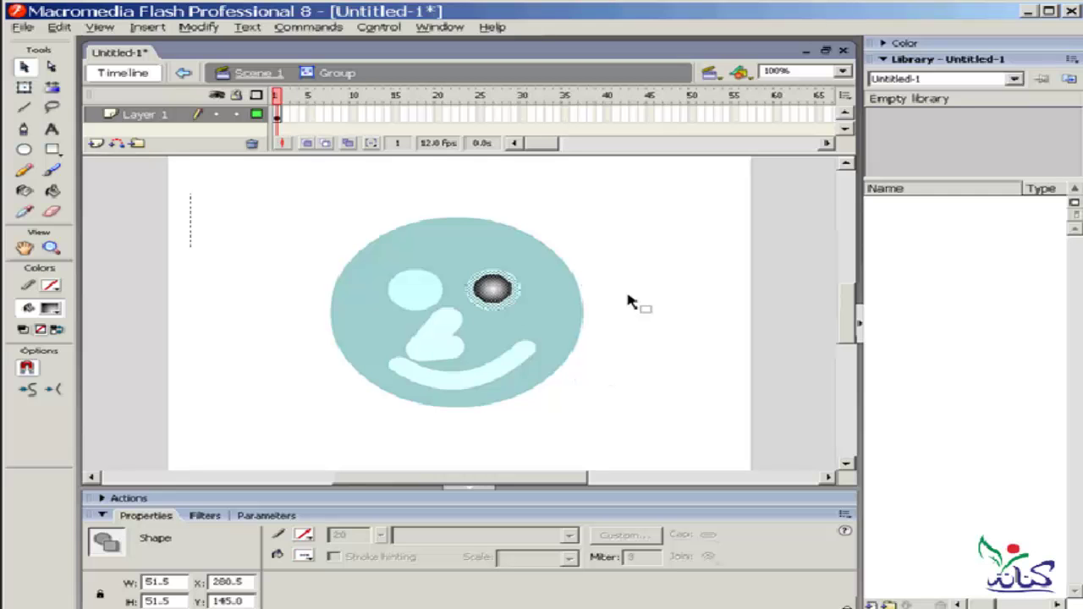
key(ctrl+g)
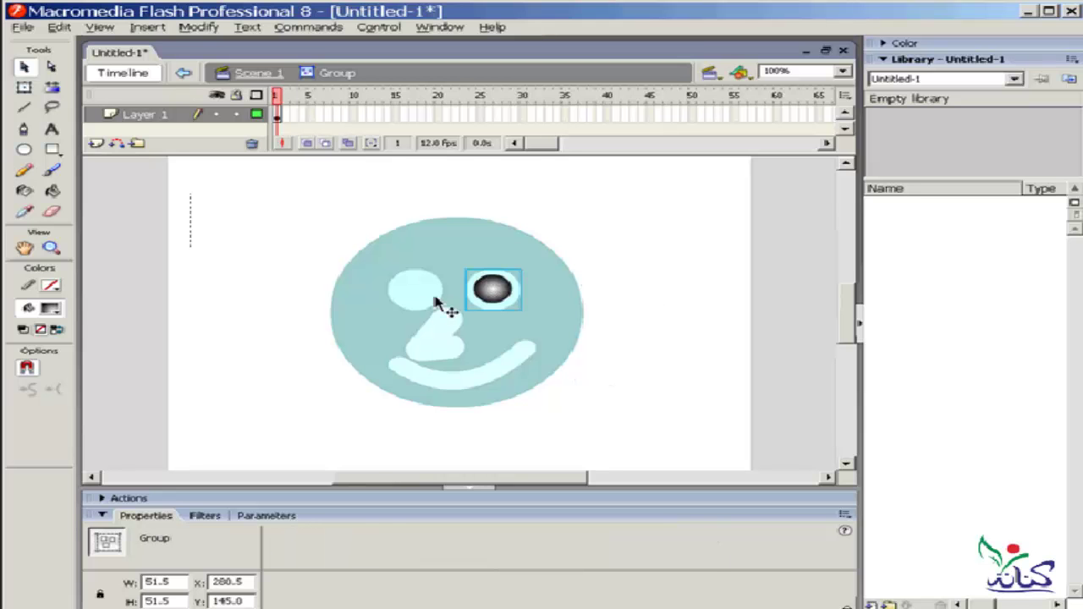
click(404, 296)
key(Delete)
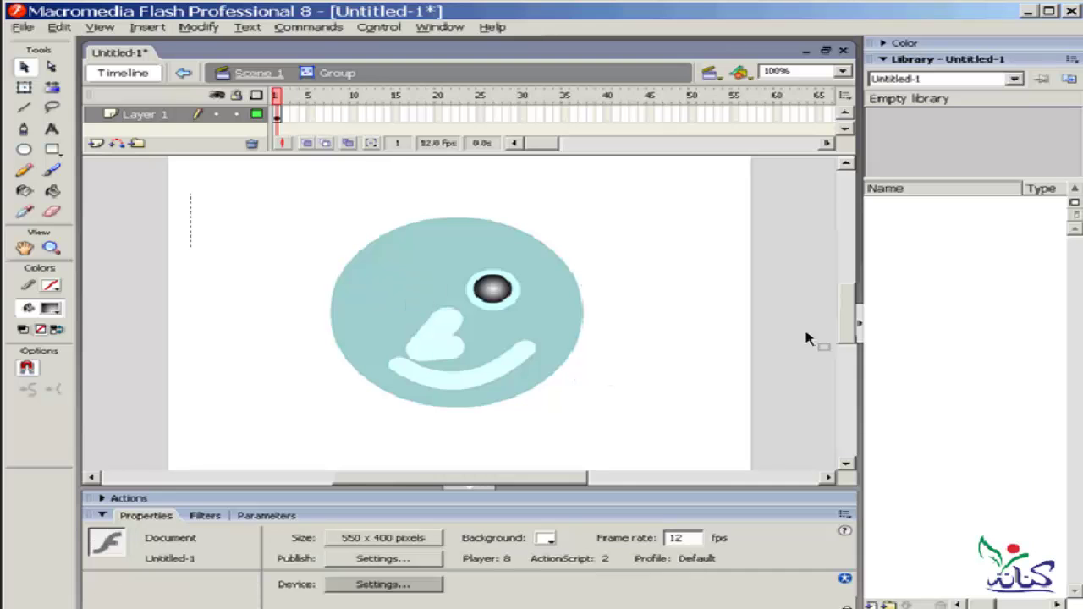
Regroup the right eye and nudge a copy left to form the matching left eye.
click(502, 308)
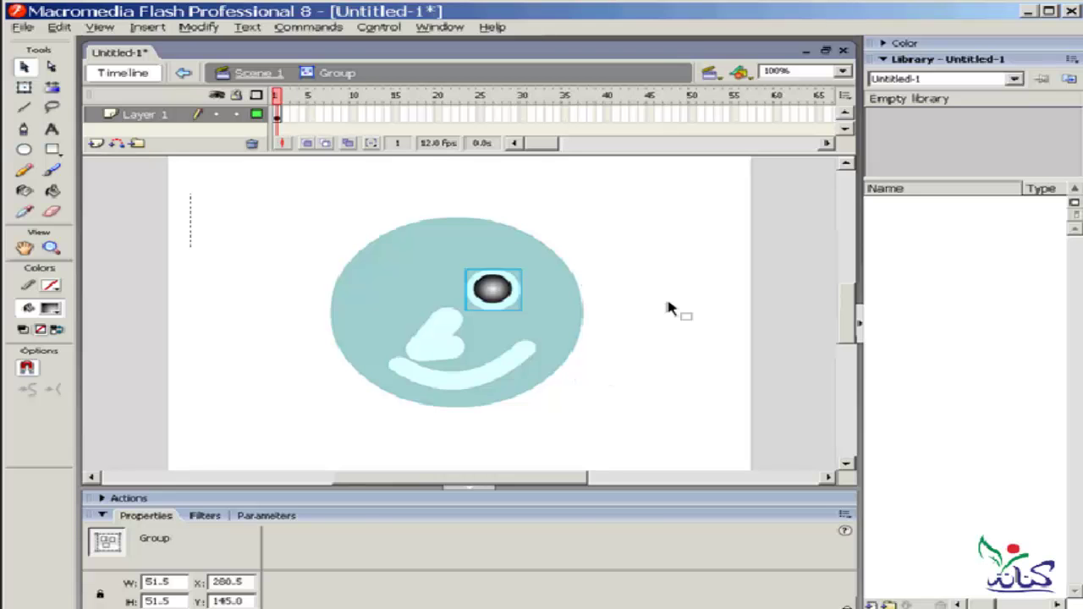
key(ctrl+b)
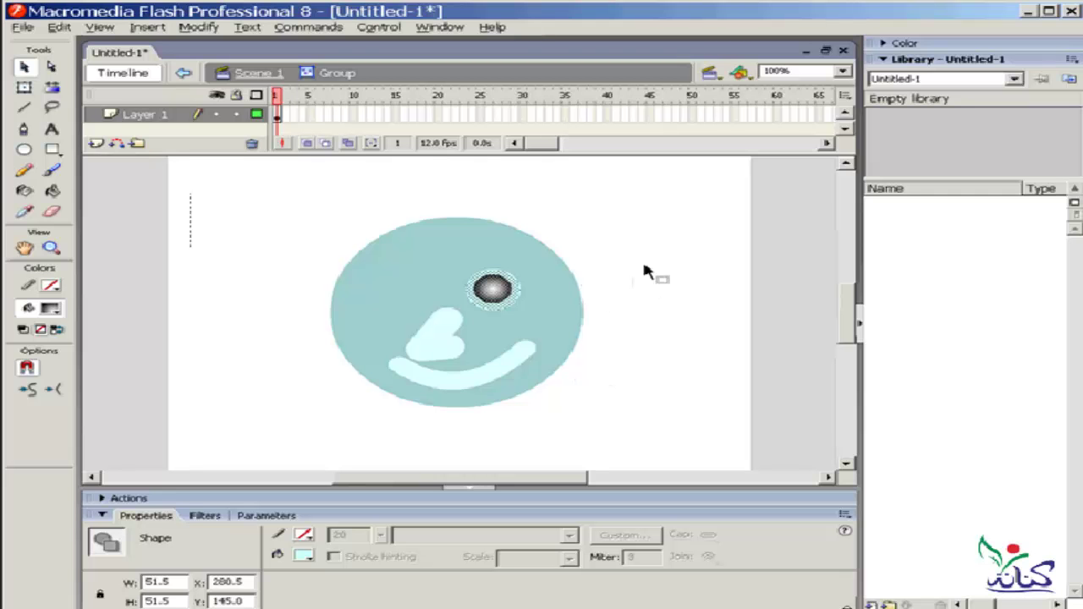
click(630, 276)
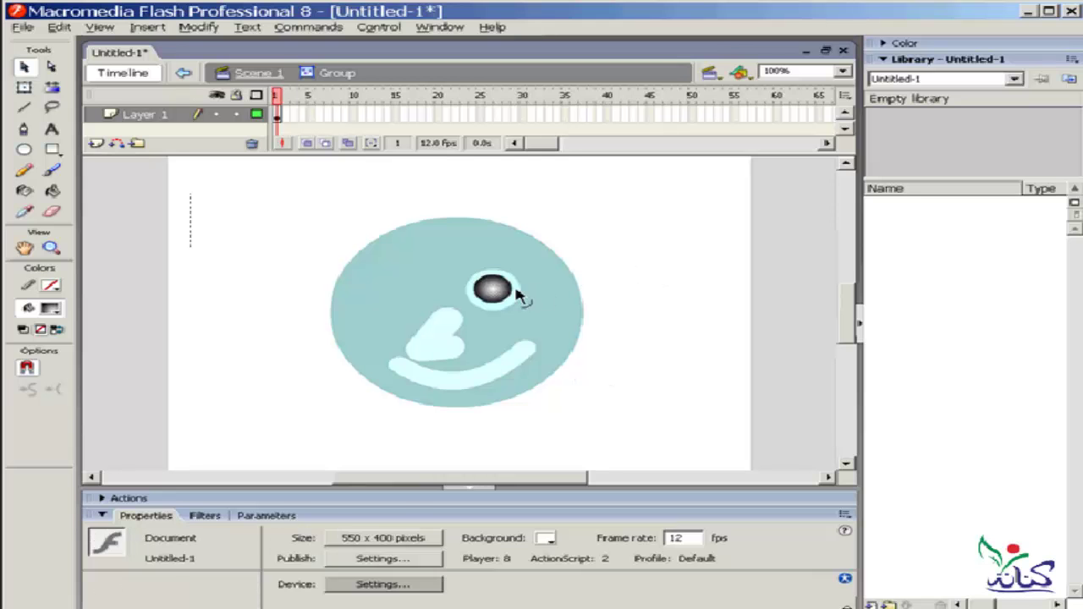
click(516, 295)
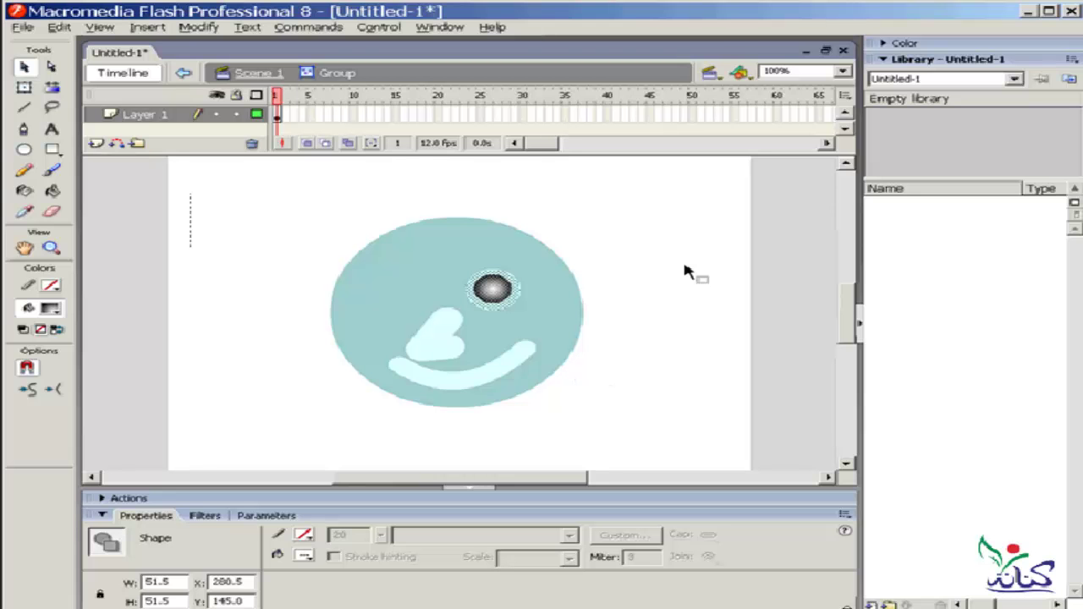
key(ctrl+g)
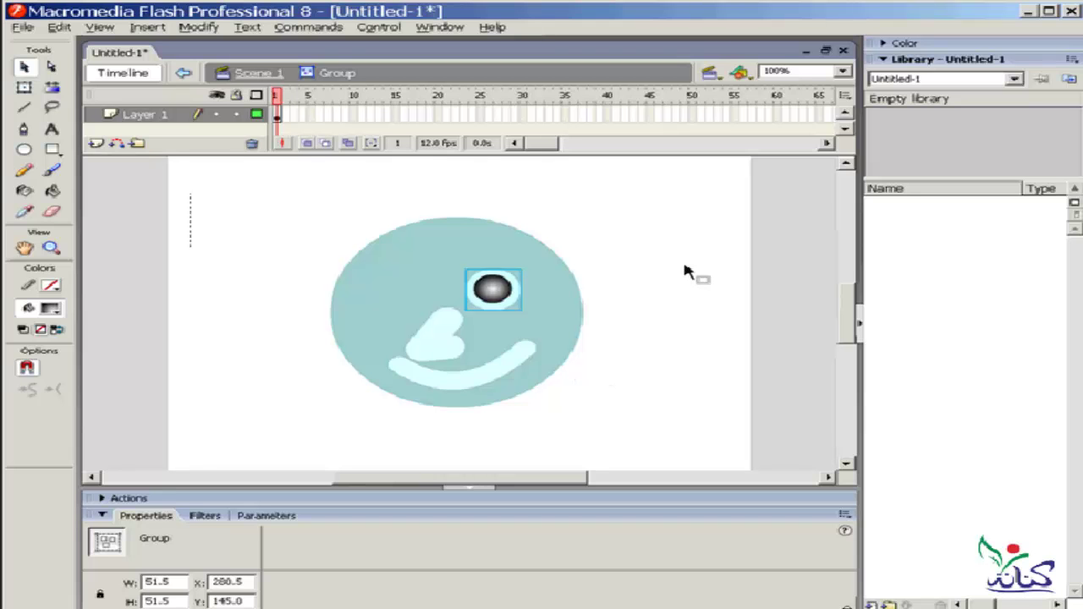
key(Left)
key(Left)
key(Left)
key(Left)
key(Left)
key(Left)
key(Left)
key(shift+Left)
key(shift+Left)
key(shift+Left)
key(shift+Left)
key(shift+Left)
key(shift+Left)
key(shift+Left)
key(shift+Left)
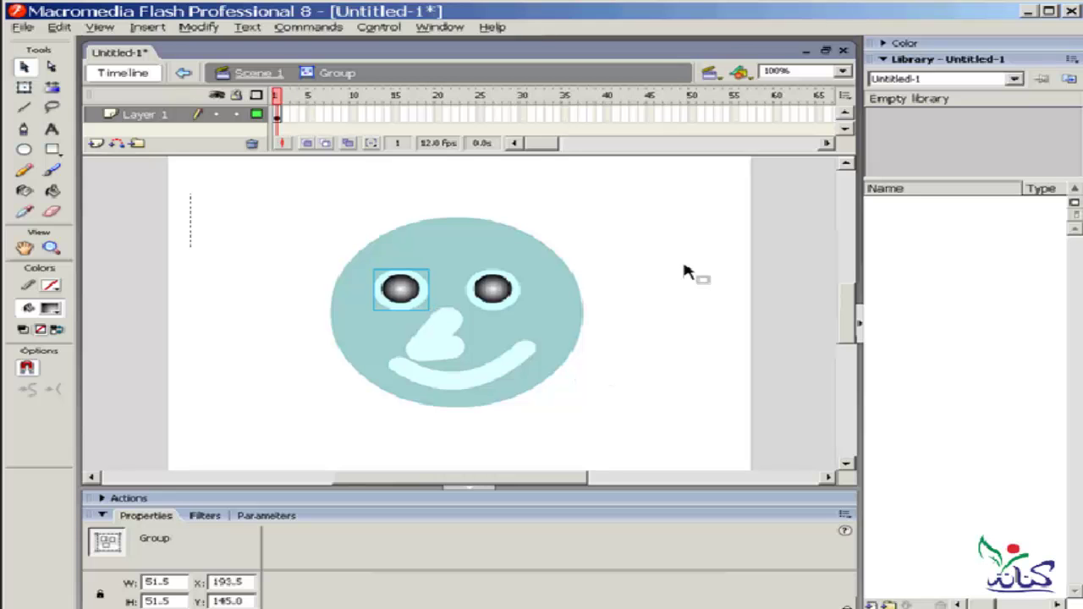
Back in Scene 1, group the smile as its own object.
click(260, 76)
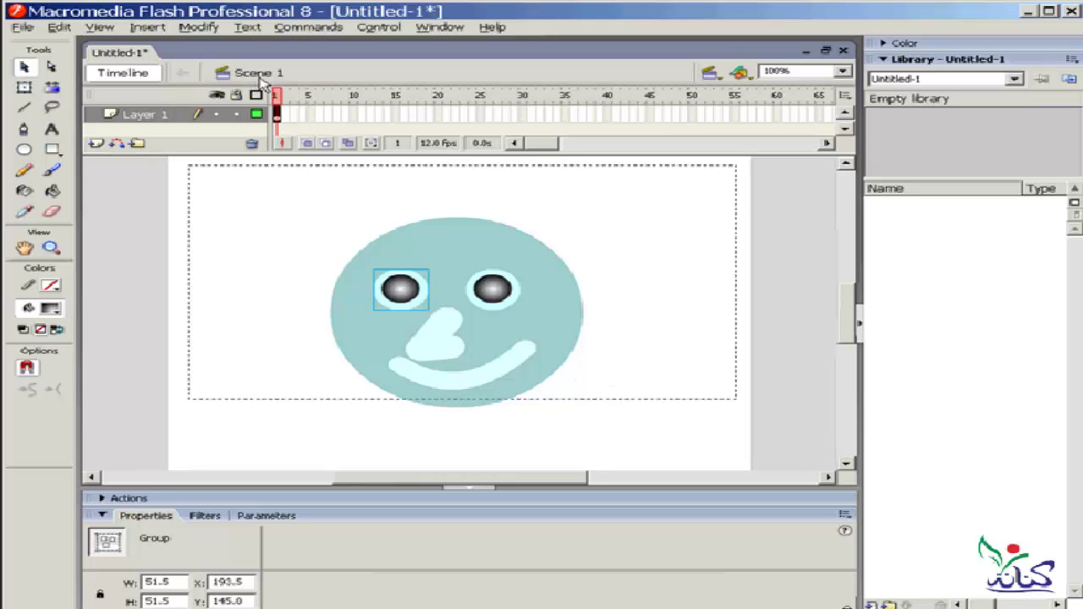
click(649, 242)
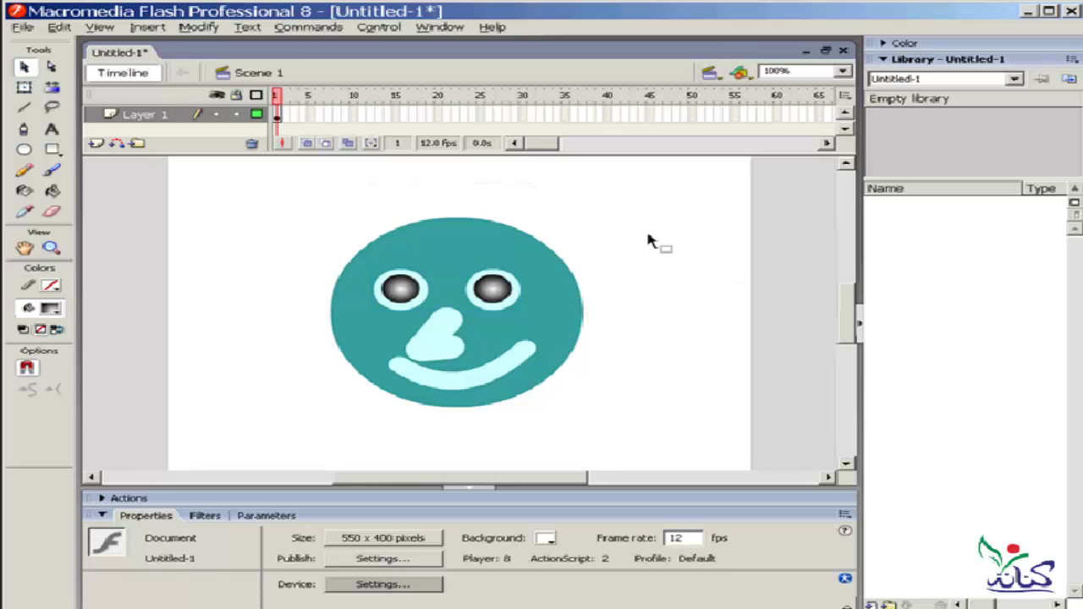
click(433, 342)
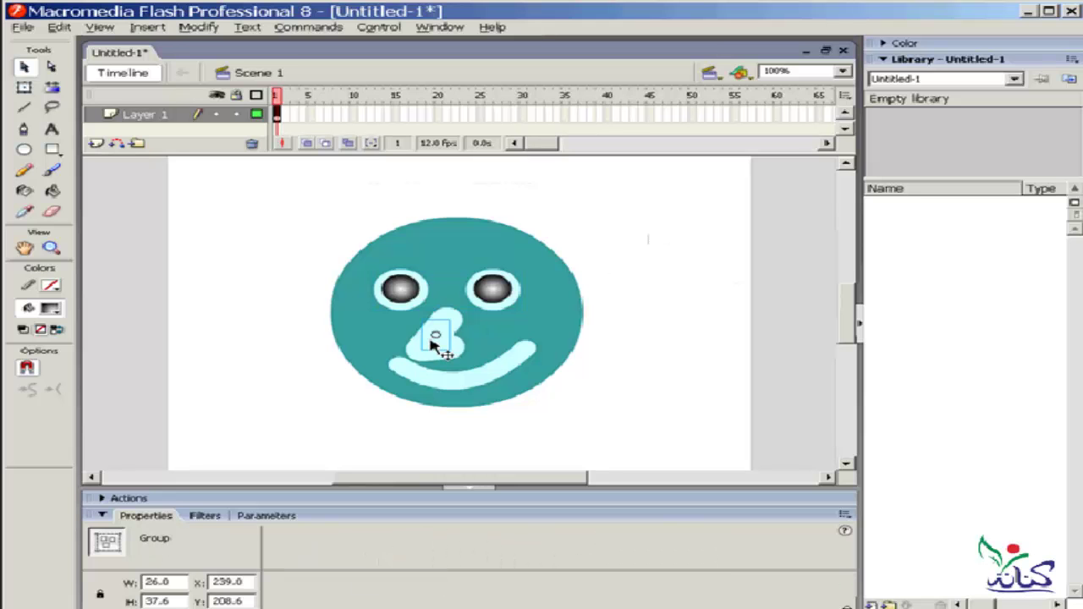
click(461, 383)
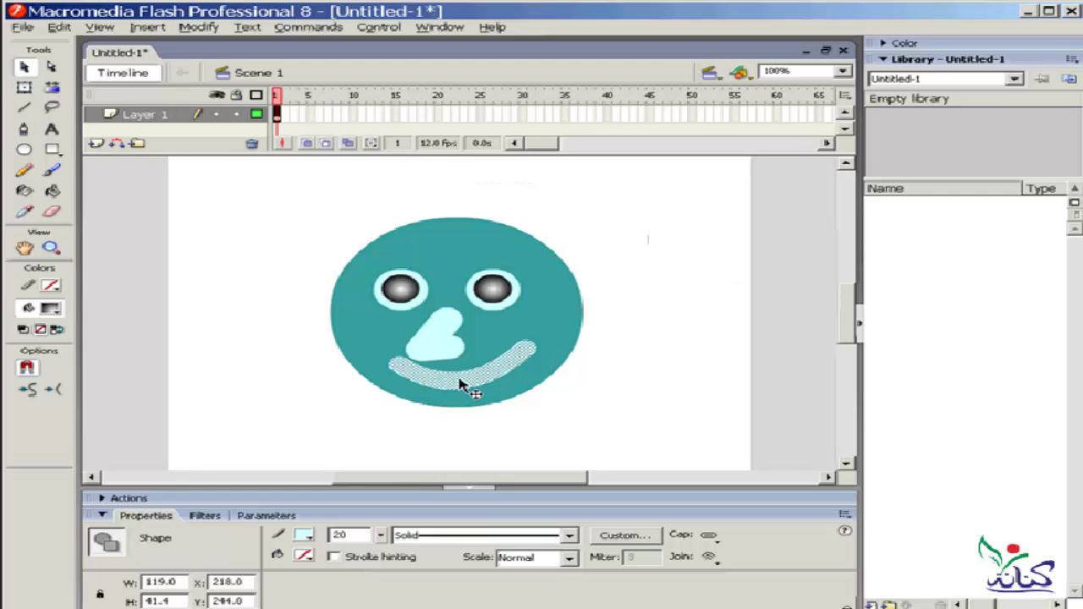
key(ctrl+g)
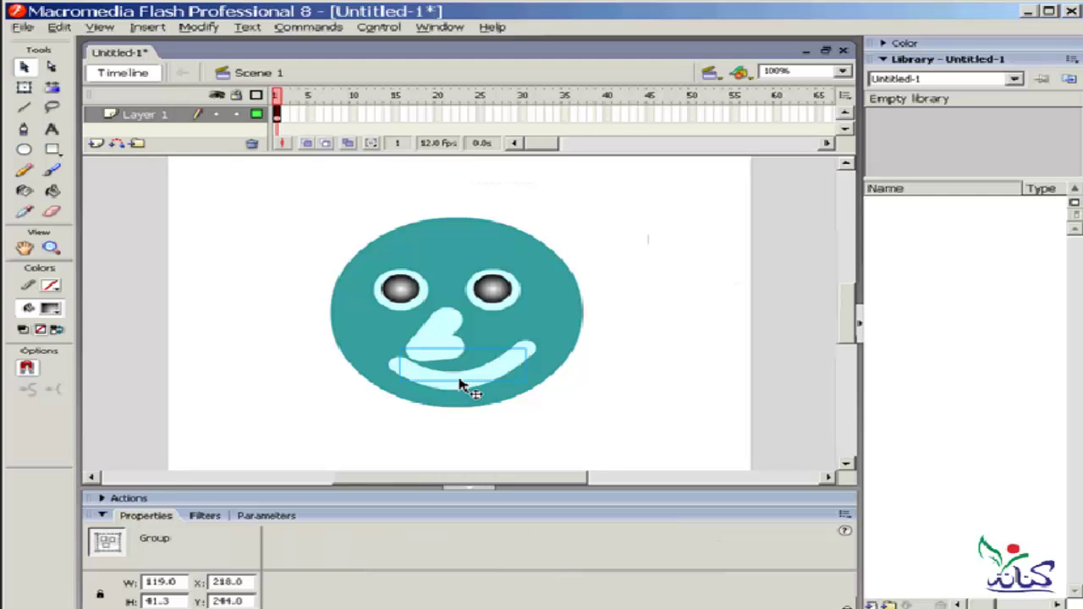
Marquee-select the circle, eyes, nose and mouth and group them as one face.
click(653, 330)
click(581, 315)
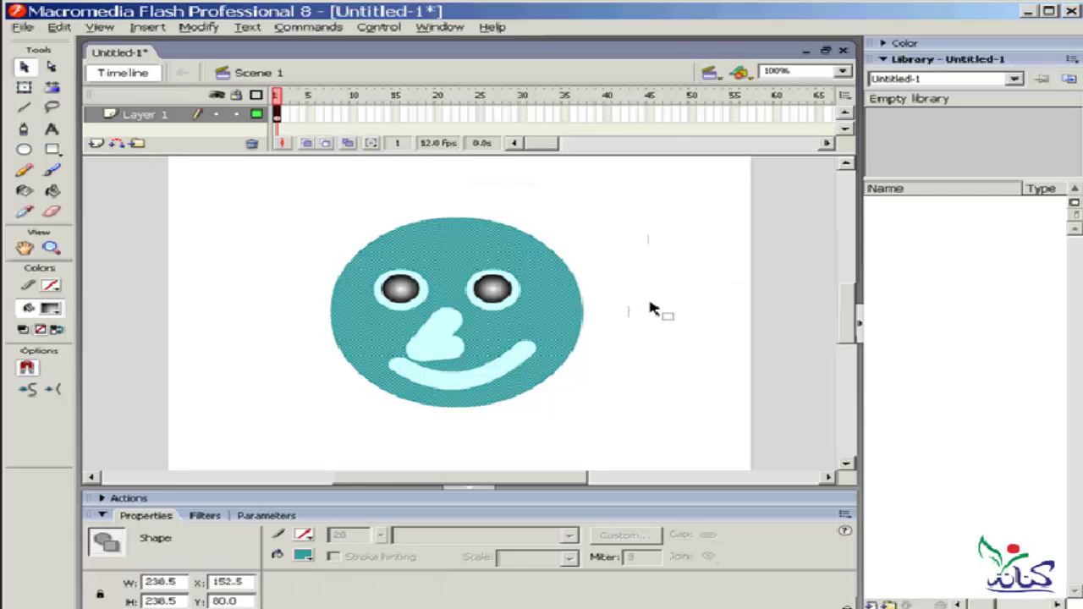
drag(668, 188, 237, 433)
key(ctrl+g)
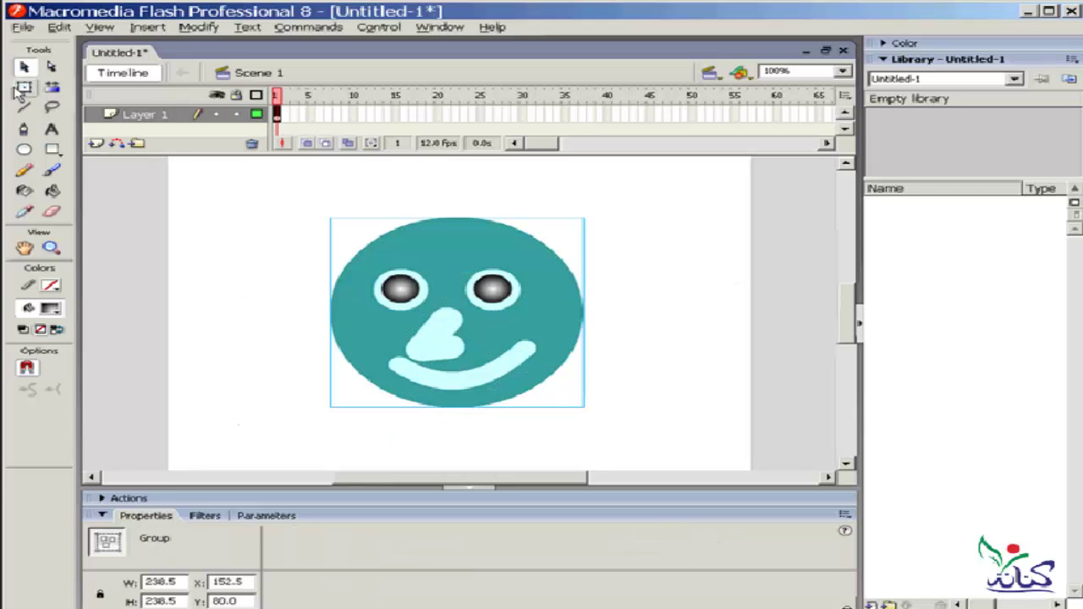
Enlarge the face group from its corner handle to 274.5 × 258.5 with Free Transform.
click(24, 87)
drag(583, 407, 510, 357)
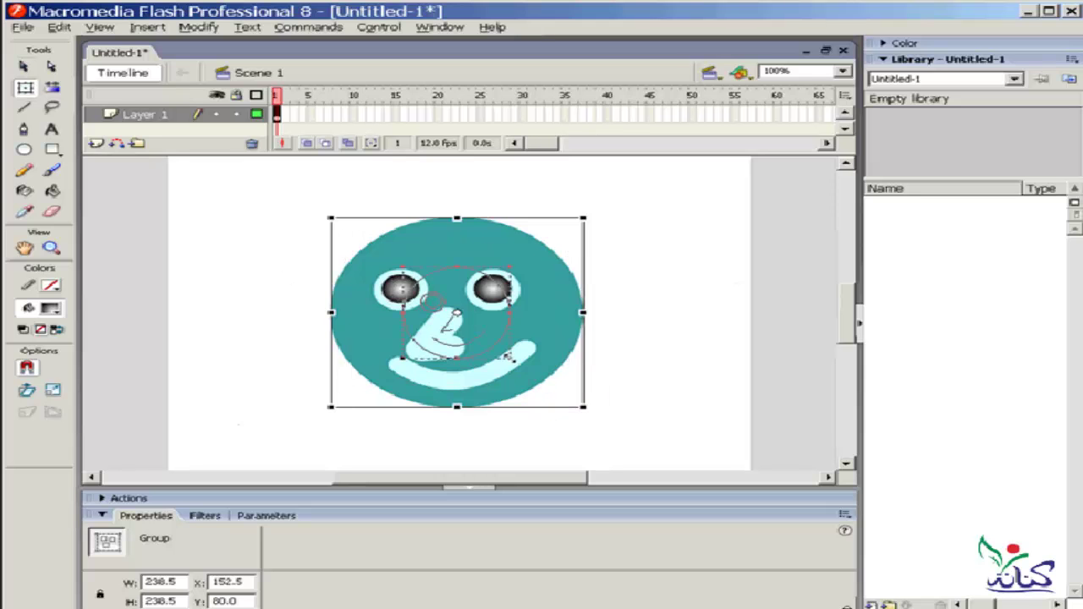
drag(510, 357, 601, 420)
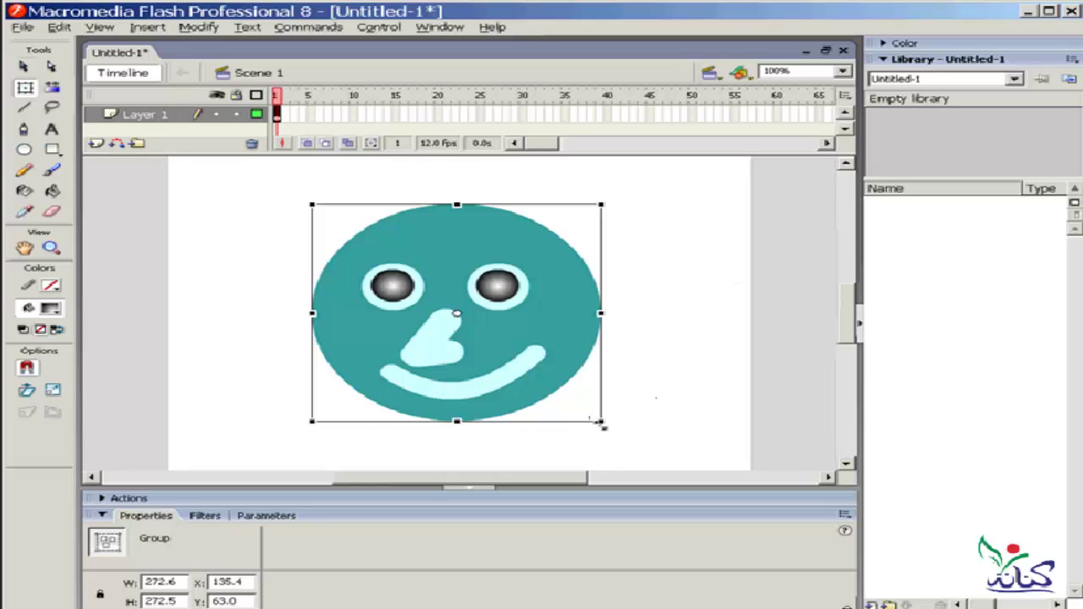
mouse_move(601, 420)
mouse_down()
mouse_move(550, 391)
mouse_move(603, 416)
mouse_up()
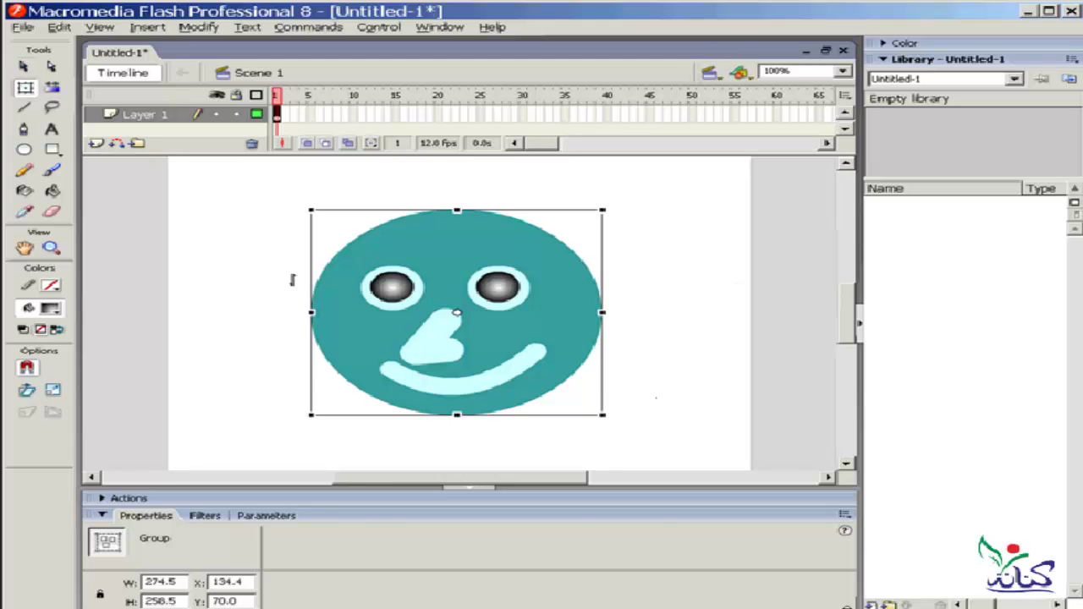
Inside the face and nose groups, change the nose stroke height from 30 to 20.
double_click(354, 340)
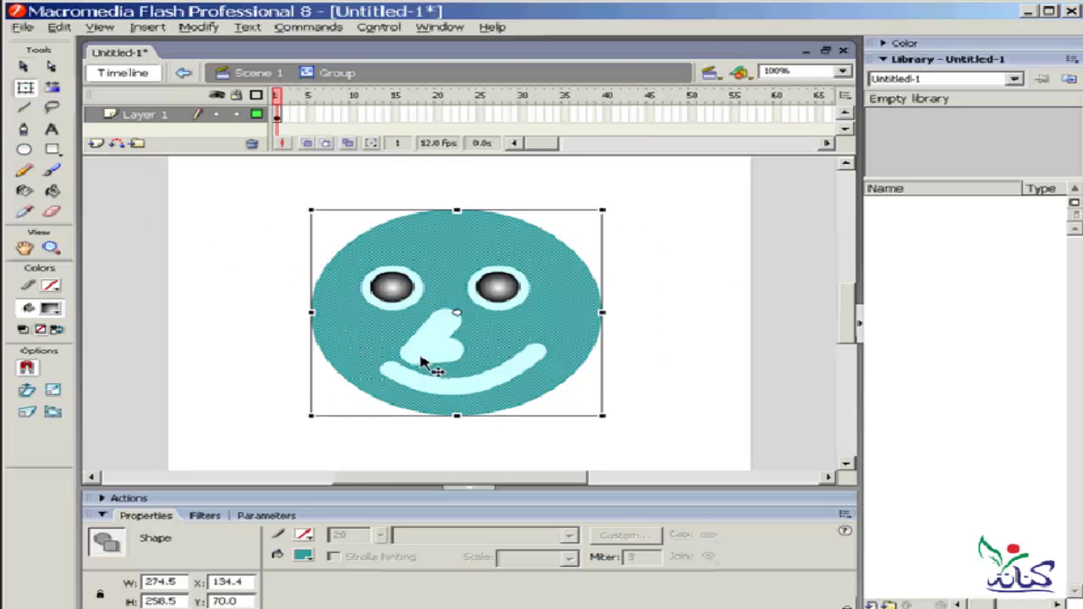
click(309, 340)
click(440, 345)
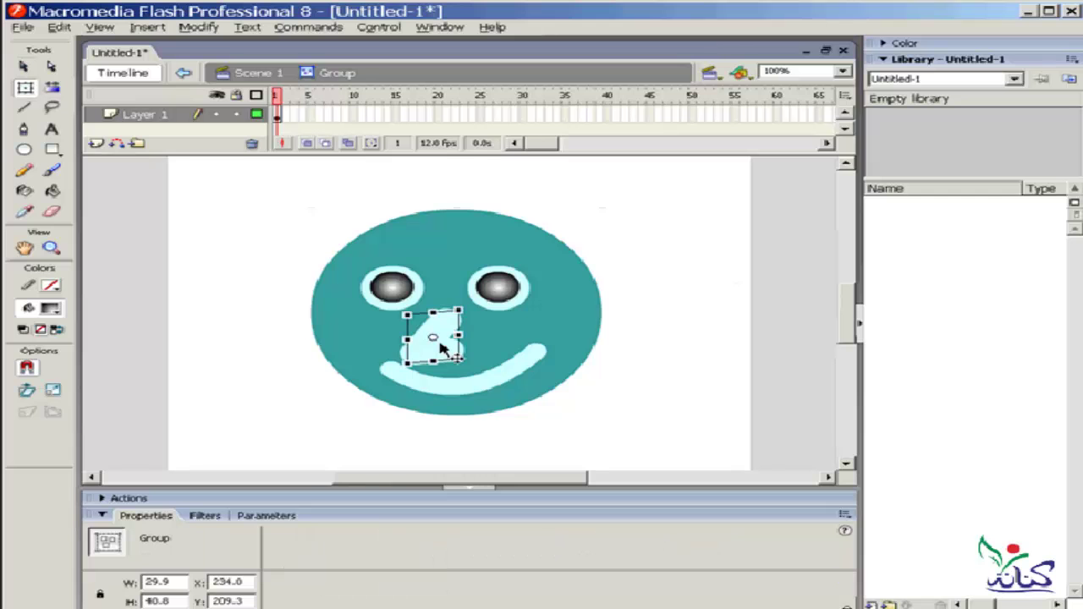
double_click(434, 347)
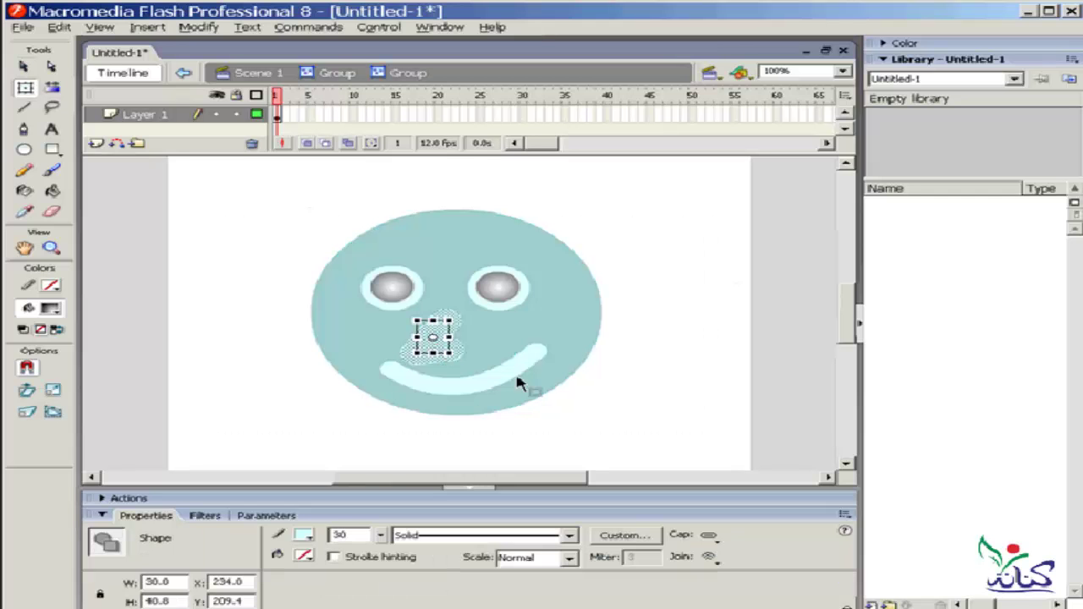
click(380, 537)
text(20)
click(276, 329)
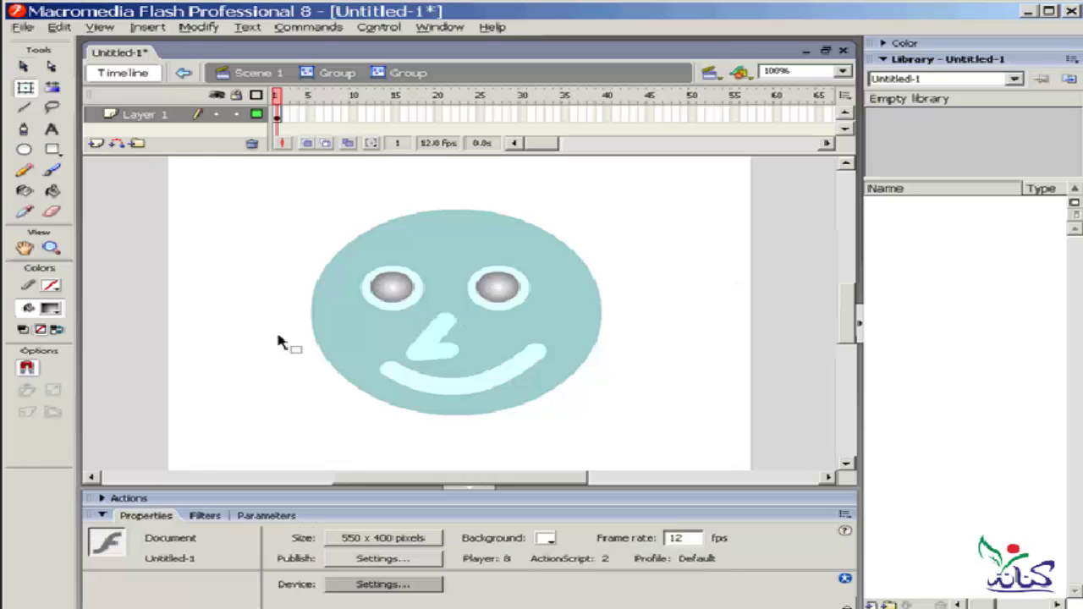
Return to Scene 1 and select the face group.
click(256, 74)
click(665, 346)
click(550, 334)
Shrink and squash the face with Free Transform to about 182.5 × 178.5.
key(q)
drag(602, 415, 556, 396)
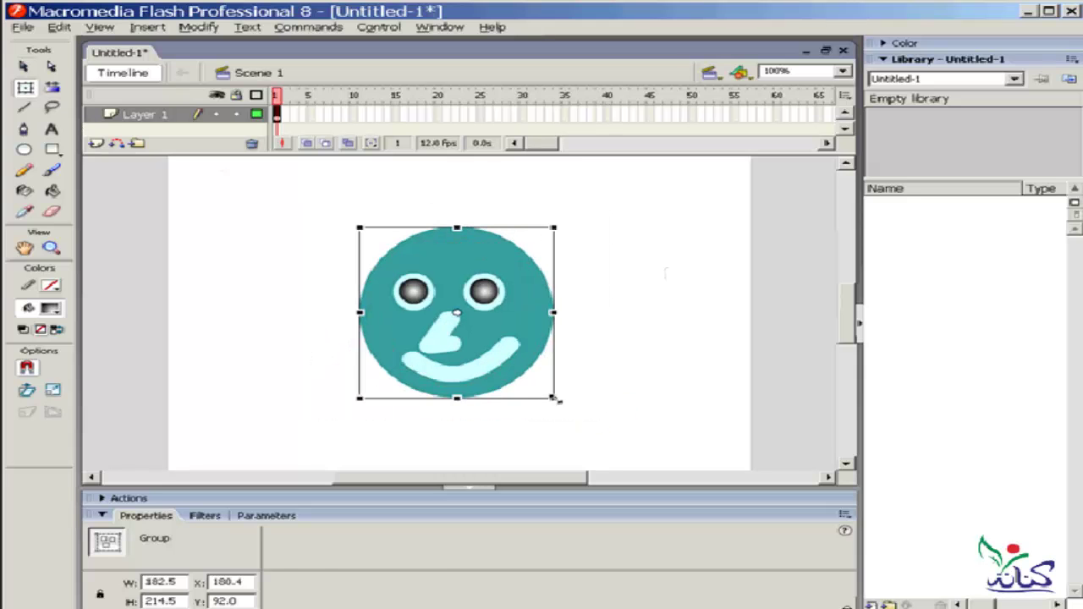
click(652, 368)
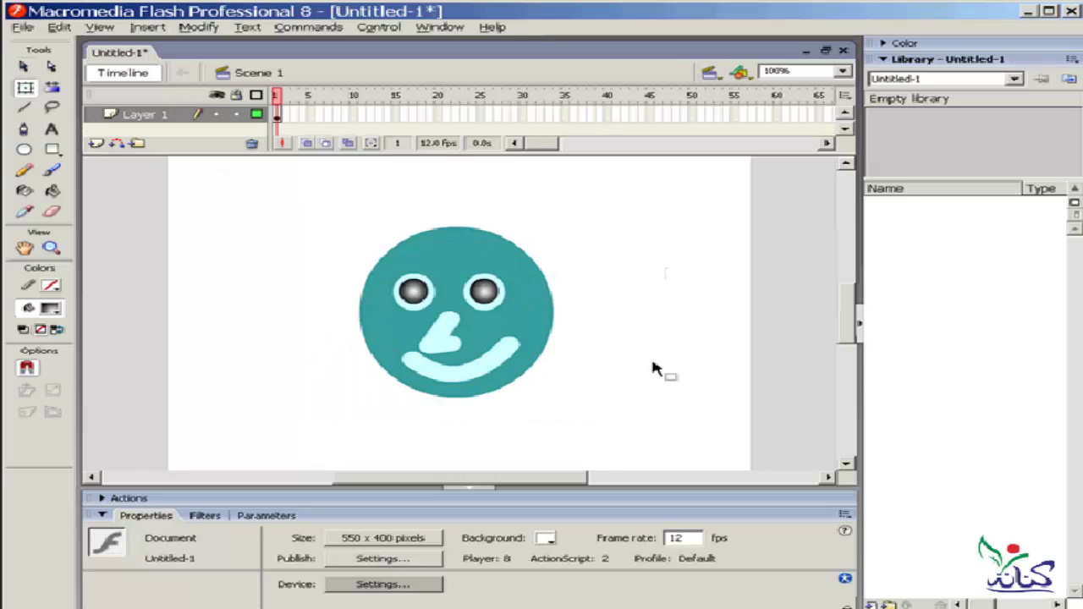
click(550, 316)
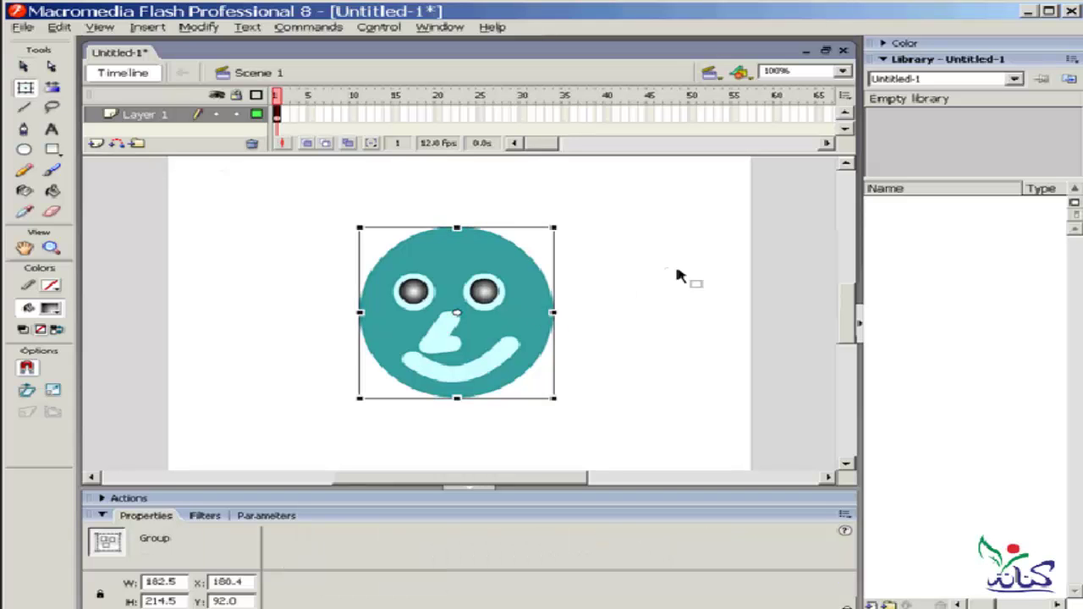
drag(456, 397, 455, 384)
Drag the face to the stage's top-left corner.
click(665, 294)
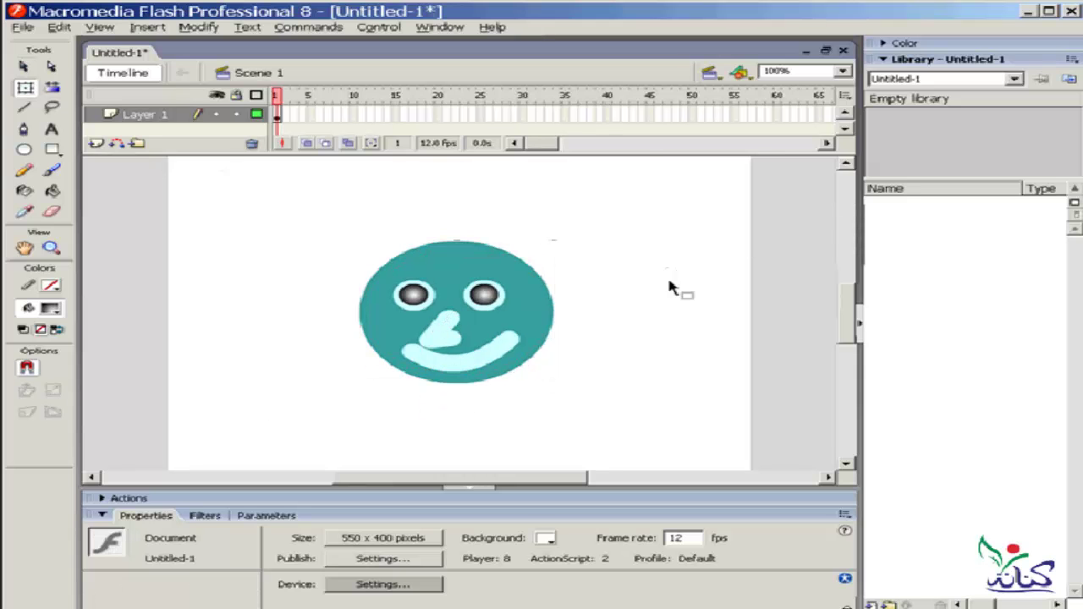
drag(550, 329, 684, 235)
drag(622, 254, 314, 284)
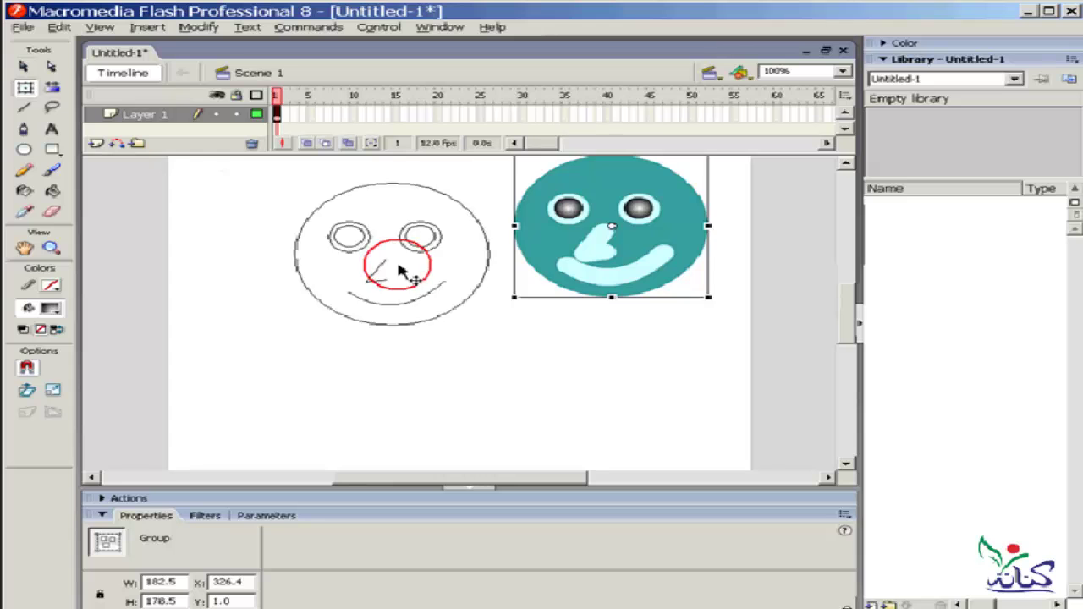
click(514, 350)
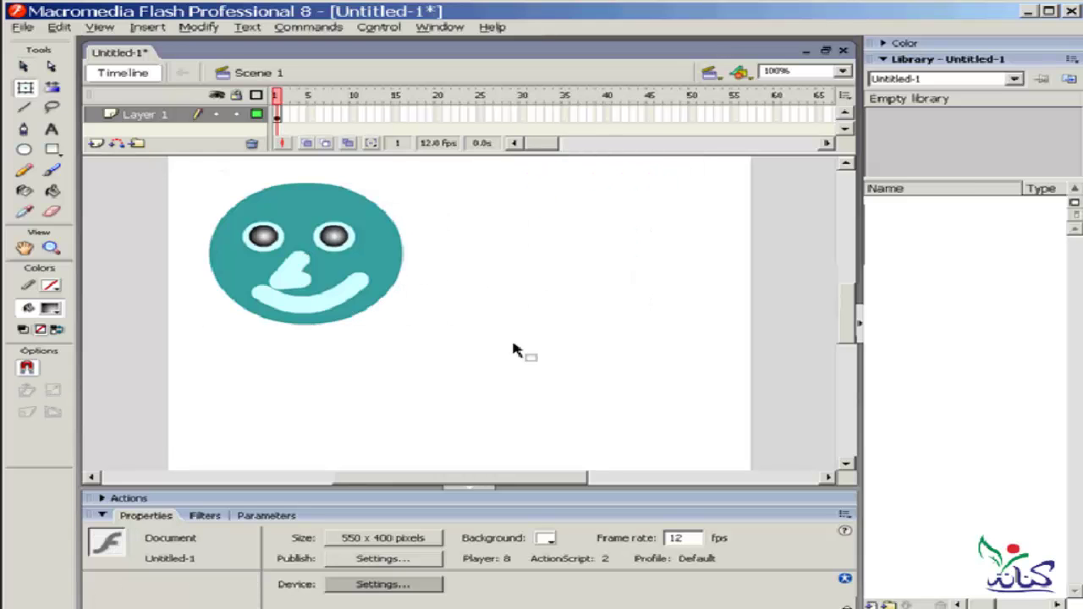